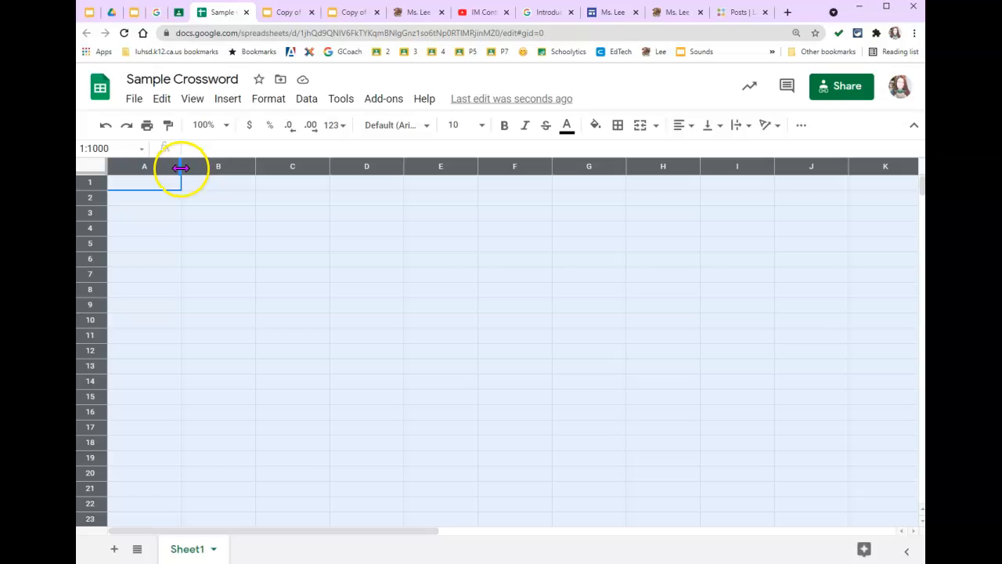
- Narrow all columns of the sheet evenly so that the cells are roughly square
{"action": "left_click_drag", "start_coordinate": [181, 168], "coordinate": [93, 190]}
{"action": "left_click", "coordinate": [127, 166]}
{"action": "left_click", "coordinate": [203, 213]}
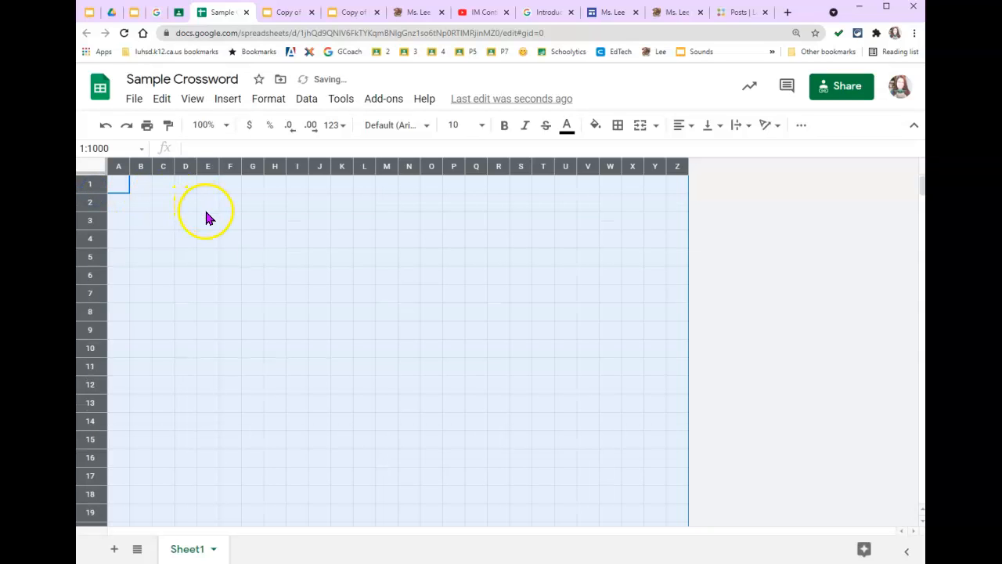
{"action": "left_click", "coordinate": [208, 294]}
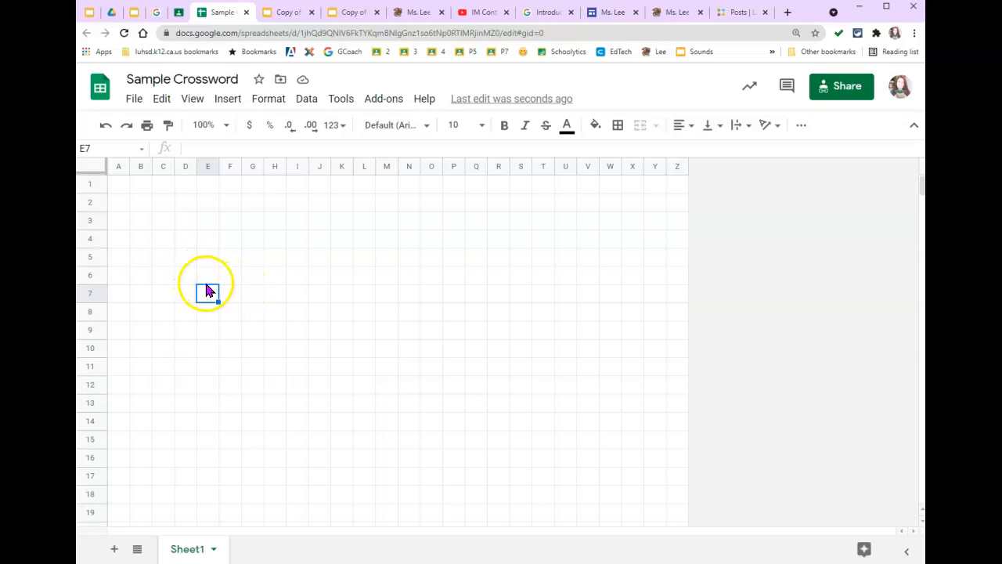
- Spell the first name across row 3 from C3 to J3 in lowercase, one letter per cell
{"action": "left_click", "coordinate": [166, 220]}
{"action": "type", "text": "r"}
{"action": "key", "text": "Tab"}
{"action": "type", "text": "a"}
{"action": "key", "text": "Tab"}
{"action": "type", "text": "c"}
{"action": "key", "text": "Tab"}
{"action": "type", "text": "h"}
{"action": "key", "text": "Tab"}
{"action": "type", "text": "e"}
{"action": "key", "text": "Tab"}
{"action": "type", "text": "l"}
{"action": "key", "text": "Tab"}
{"action": "type", "text": "l"}
{"action": "key", "text": "Tab"}
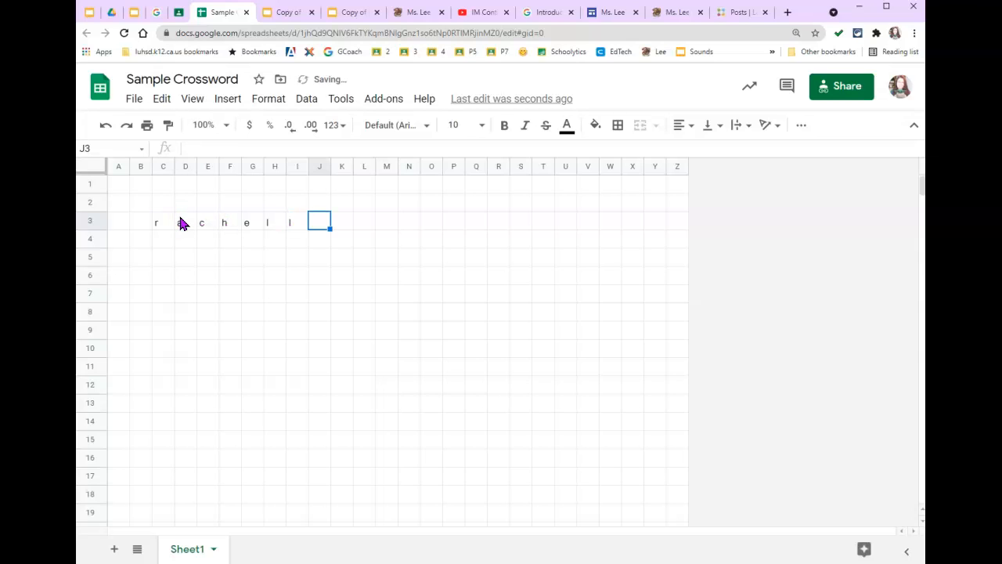
{"action": "type", "text": "e"}
{"action": "key", "text": "Tab"}
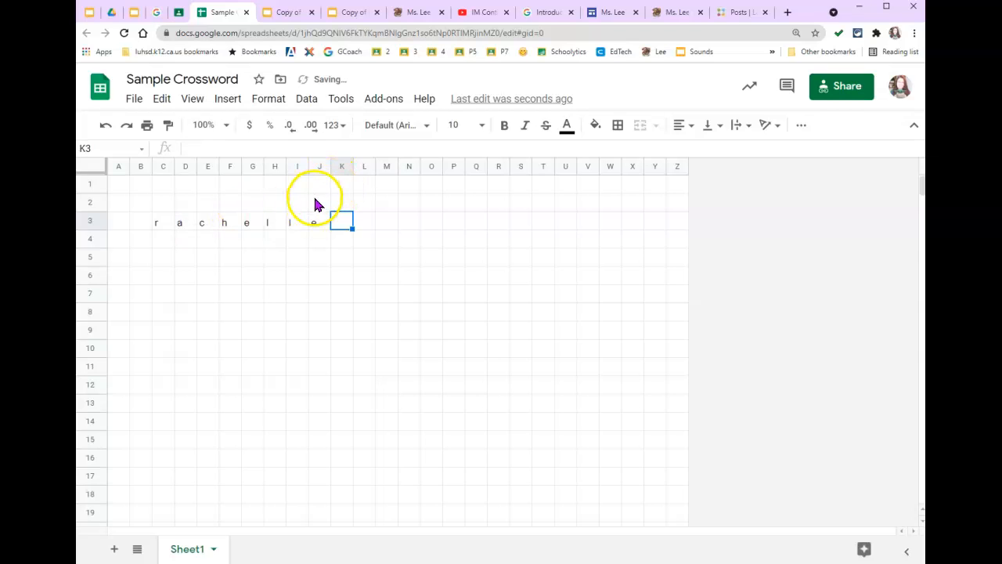
- Spell the surname vertically in column J from J1, one letter per cell, sharing the final e in J3
{"action": "left_click", "coordinate": [320, 203]}
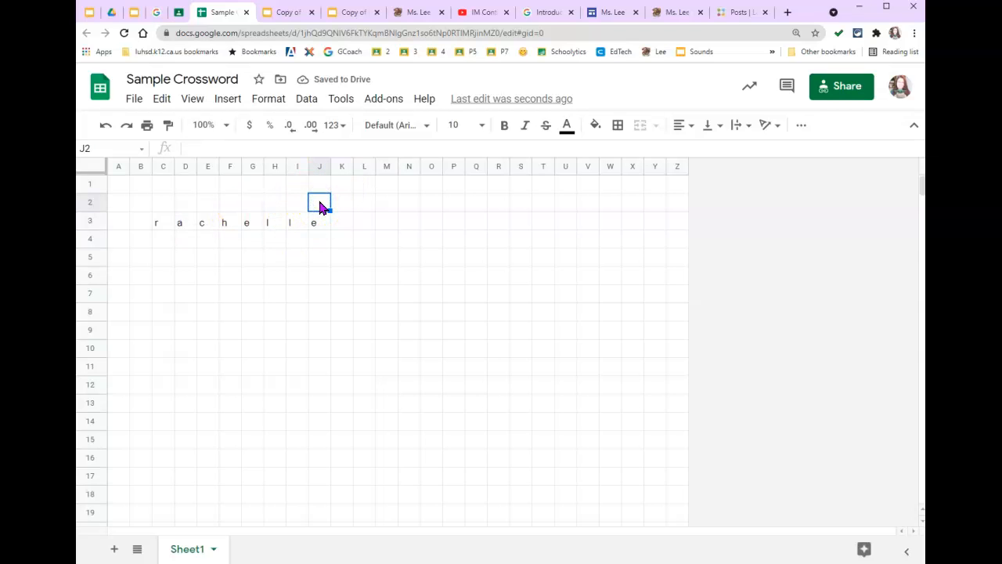
{"action": "type", "text": "e"}
{"action": "key", "text": "Up"}
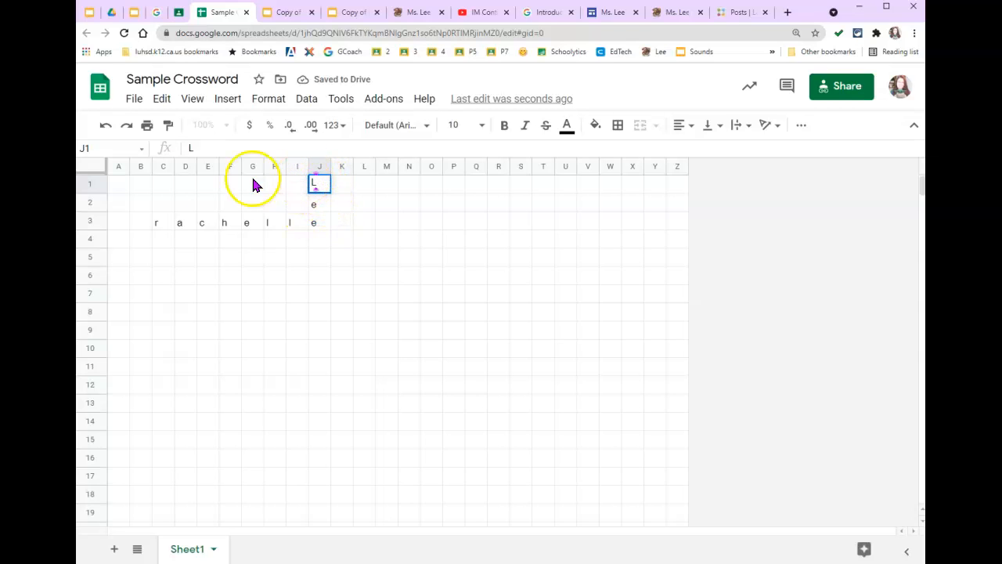
{"action": "left_click", "coordinate": [244, 313]}
- Insert one row above row 1
{"action": "left_click", "coordinate": [89, 182]}
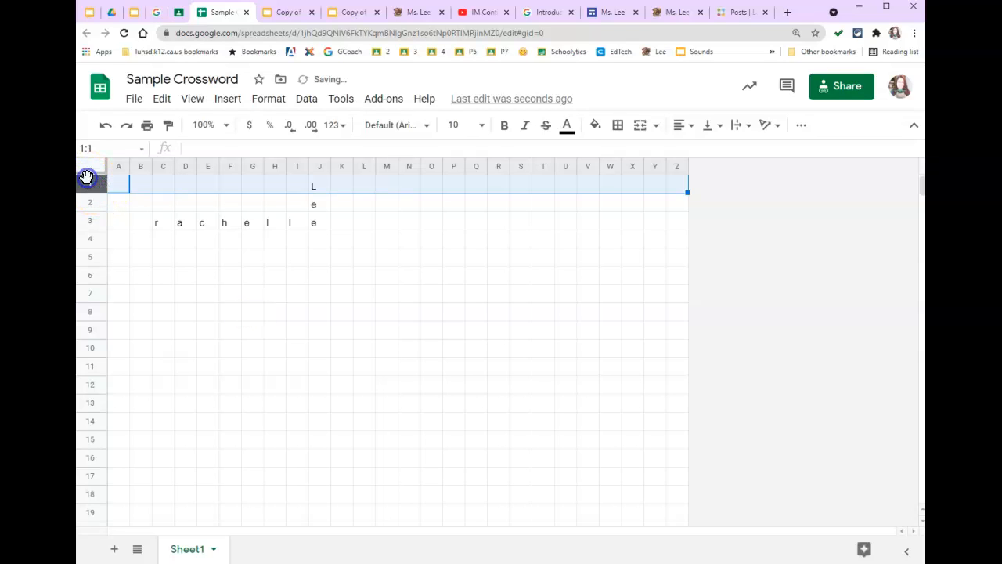
{"action": "right_click", "coordinate": [91, 185]}
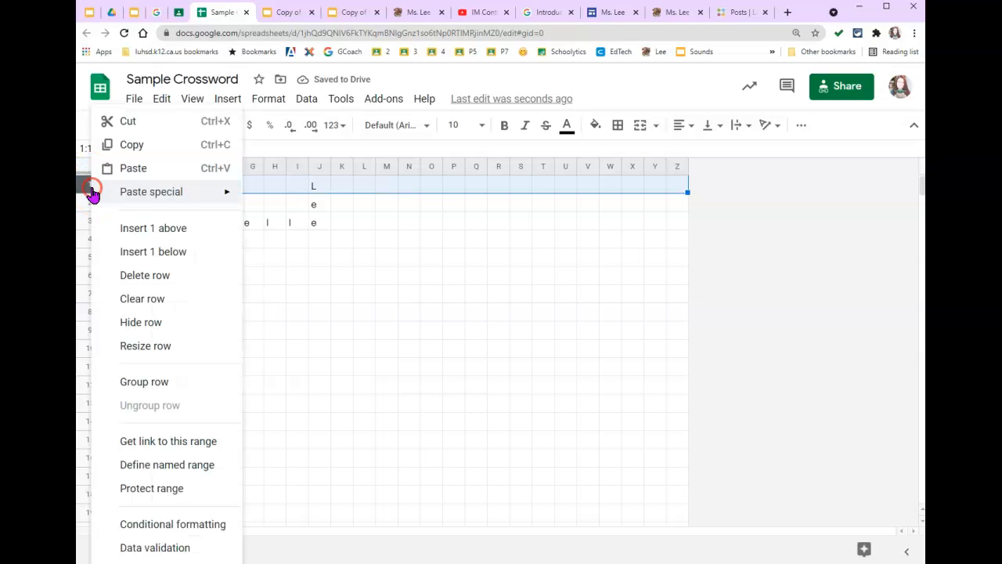
{"action": "left_click", "coordinate": [140, 226]}
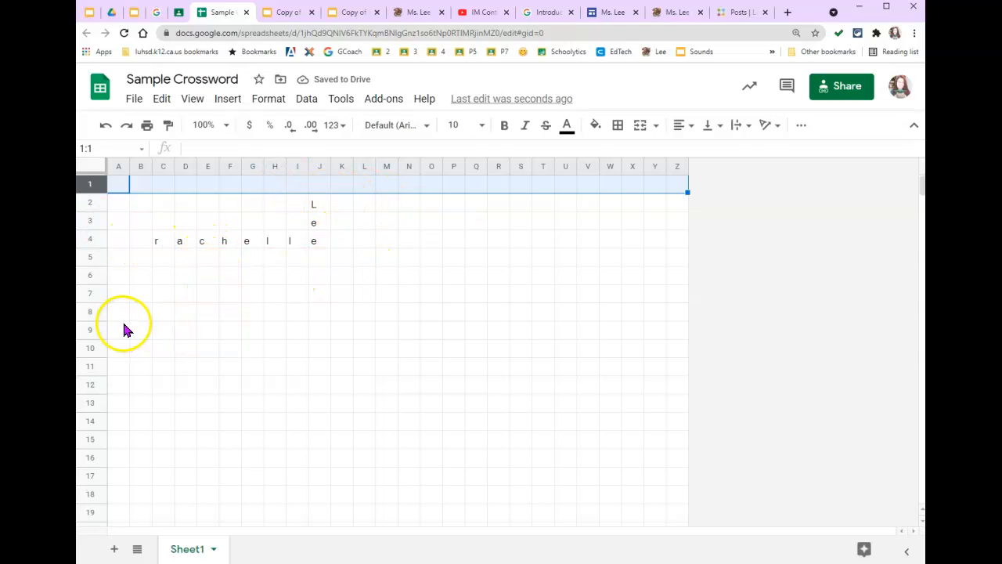
- Spell "madera" vertically from D3 to D8, one letter per cell, crossing the row 4 word at its a
{"action": "left_click", "coordinate": [184, 220]}
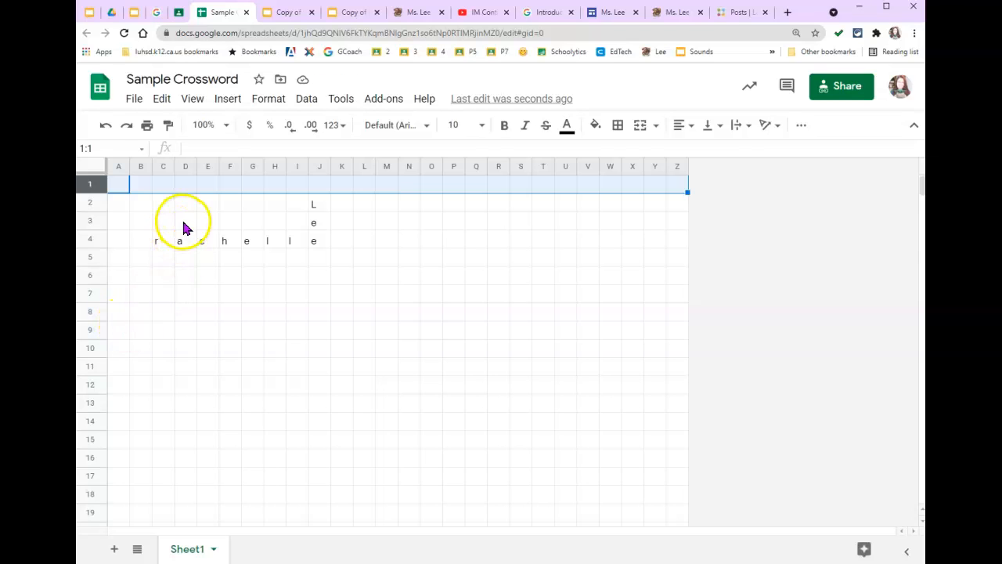
{"action": "type", "text": "m"}
{"action": "key", "text": "Return"}
{"action": "type", "text": "a"}
{"action": "key", "text": "Return"}
{"action": "type", "text": "d"}
{"action": "key", "text": "Return"}
{"action": "type", "text": "e"}
{"action": "key", "text": "Return"}
{"action": "type", "text": "r"}
{"action": "key", "text": "Return"}
{"action": "type", "text": "a"}
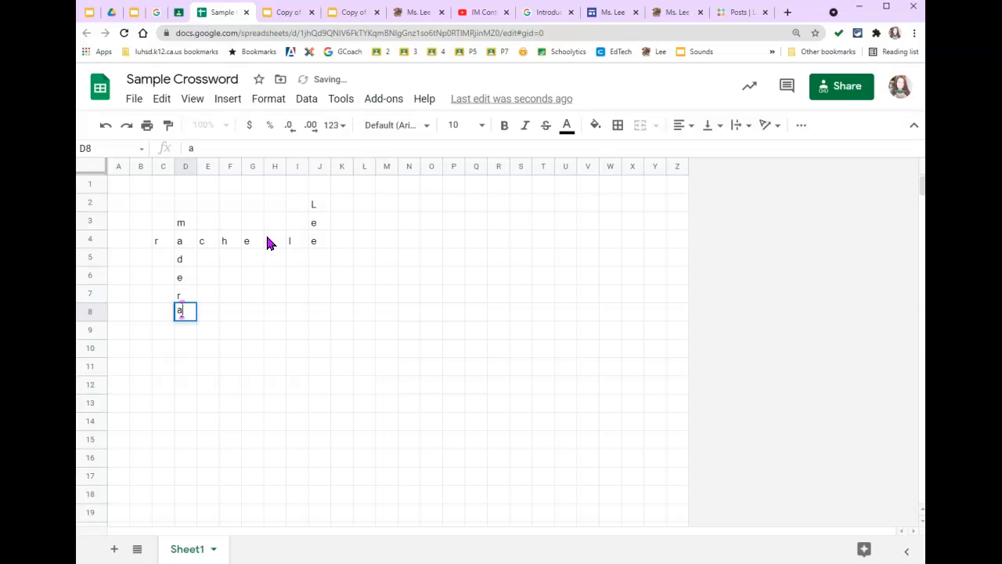
{"action": "key", "text": "Return"}
- Spell "lemoore" vertically from G3 to G9, one letter per cell, keeping the existing e in G4
{"action": "left_click", "coordinate": [252, 222]}
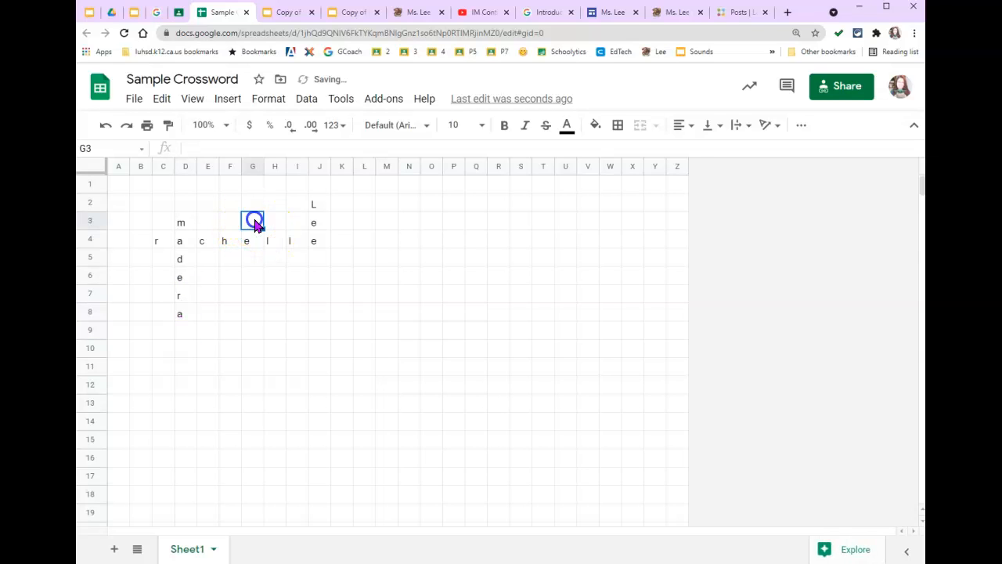
{"action": "type", "text": "l"}
{"action": "key", "text": "Return"}
{"action": "key", "text": "Return"}
{"action": "type", "text": "m"}
{"action": "key", "text": "Return"}
{"action": "type", "text": "o"}
{"action": "key", "text": "Return"}
{"action": "type", "text": "o"}
{"action": "key", "text": "Return"}
{"action": "type", "text": "r"}
{"action": "key", "text": "Return"}
{"action": "type", "text": "e"}
{"action": "key", "text": "Return"}
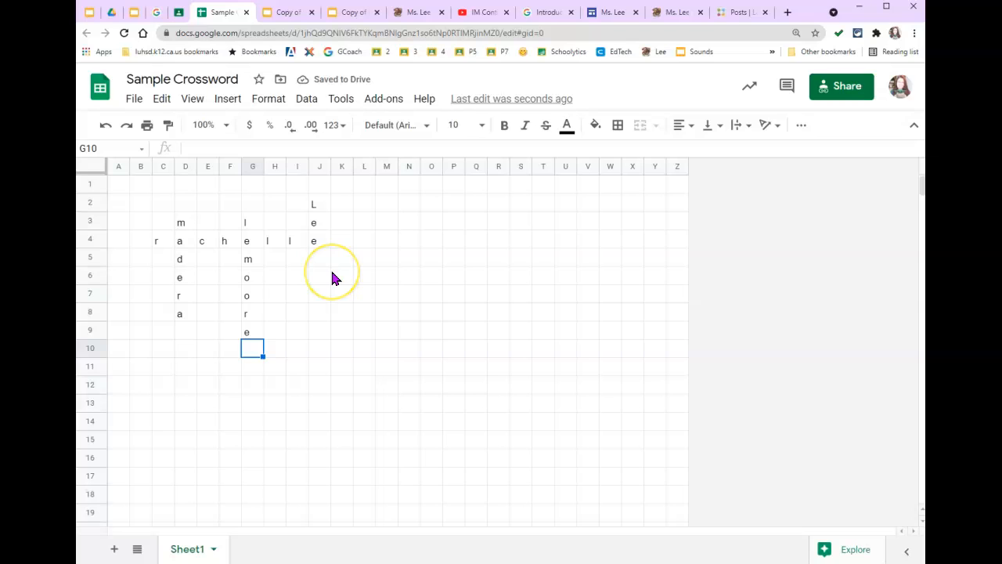
- Replace the surname's initial in J2 with a lowercase l
{"action": "left_click", "coordinate": [316, 208]}
{"action": "type", "text": "l"}
{"action": "left_click", "coordinate": [382, 255]}
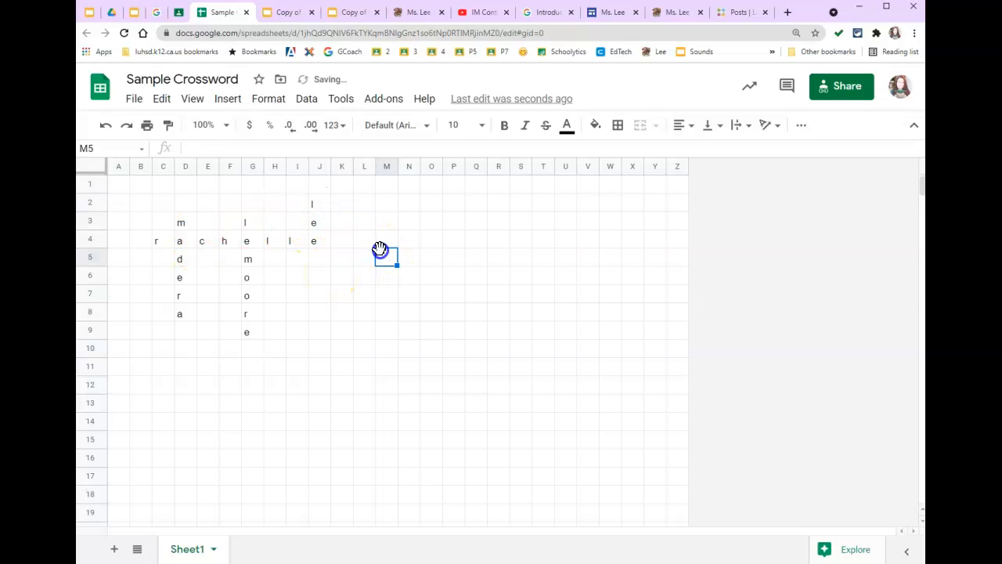
- Center the contents of all cells in the sheet horizontally and vertically
{"action": "left_click", "coordinate": [92, 167]}
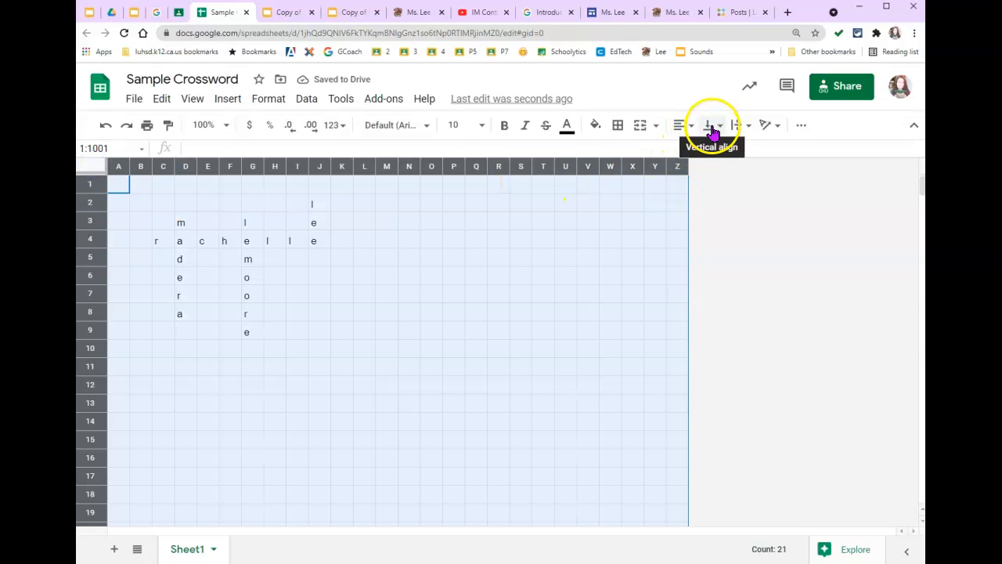
{"action": "left_click", "coordinate": [689, 128]}
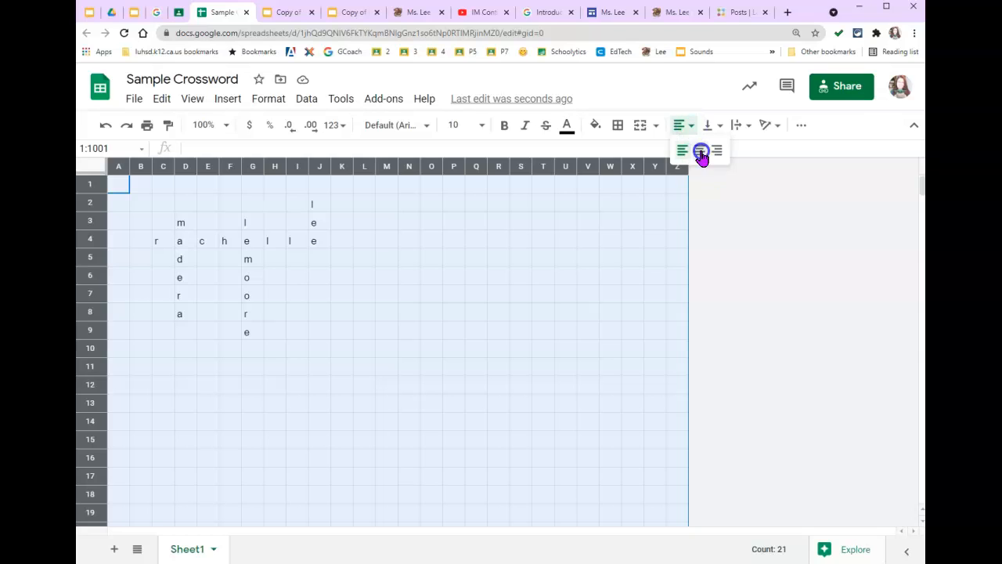
{"action": "left_click", "coordinate": [700, 154]}
{"action": "left_click", "coordinate": [717, 134]}
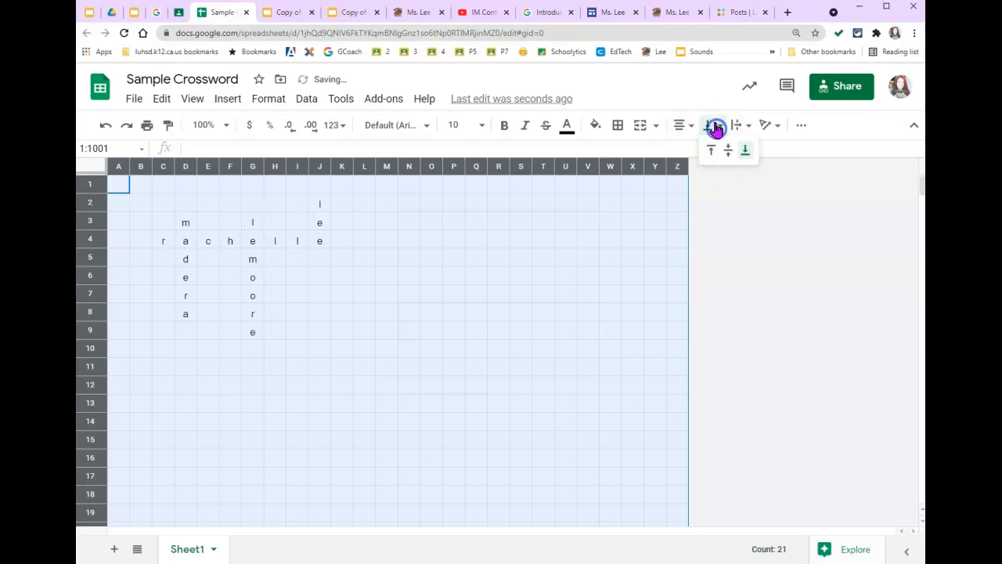
{"action": "left_click", "coordinate": [727, 151]}
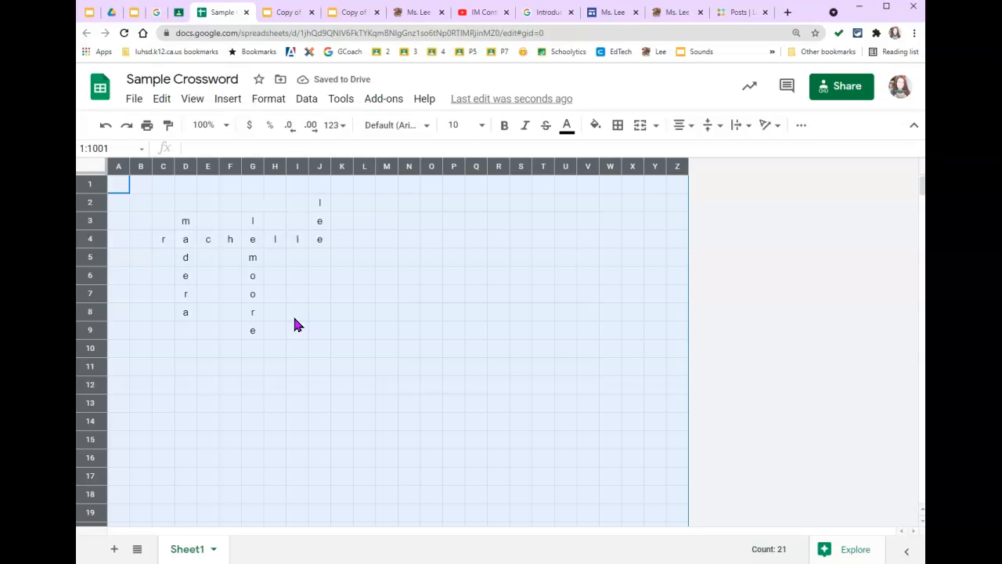
{"action": "left_click", "coordinate": [295, 318]}
- Apply all borders to every cell in the sheet
{"action": "left_click", "coordinate": [98, 167]}
{"action": "left_click", "coordinate": [618, 127]}
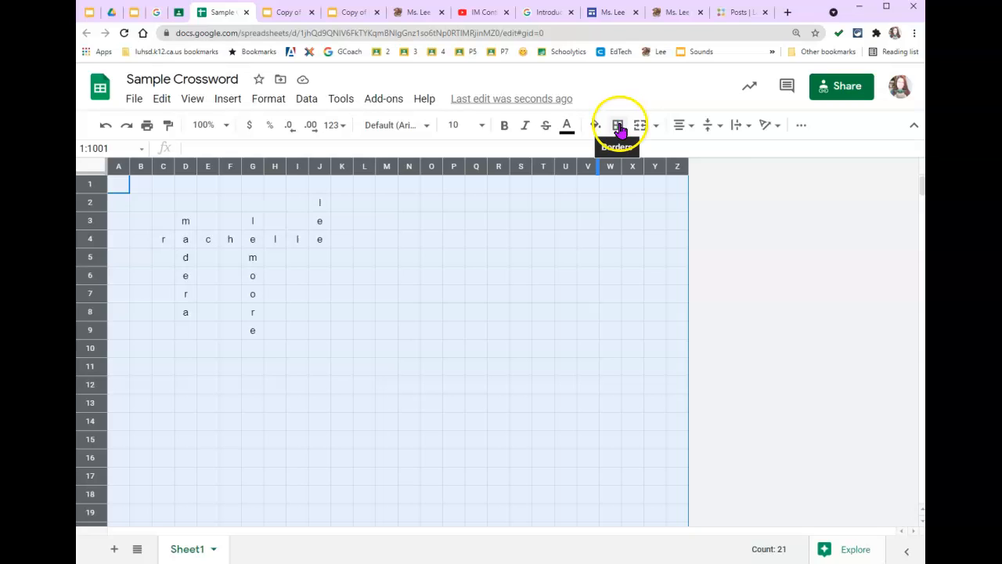
{"action": "left_click", "coordinate": [623, 152]}
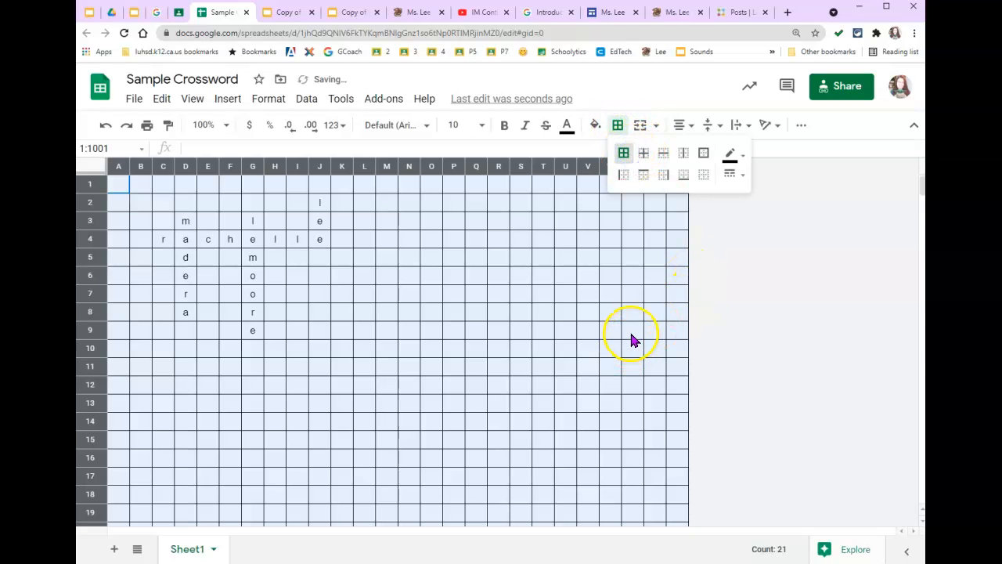
{"action": "left_click", "coordinate": [273, 438]}
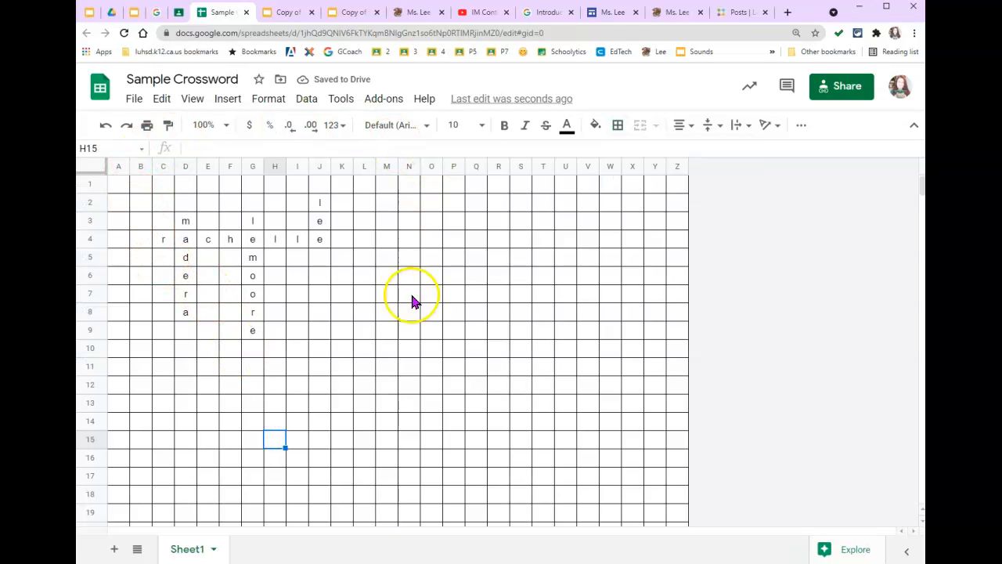
- Delete the unused rows 11 to 1001 below the crossword
{"action": "left_click", "coordinate": [94, 366]}
{"action": "left_click_drag", "start_coordinate": [920, 187], "coordinate": [913, 509]}
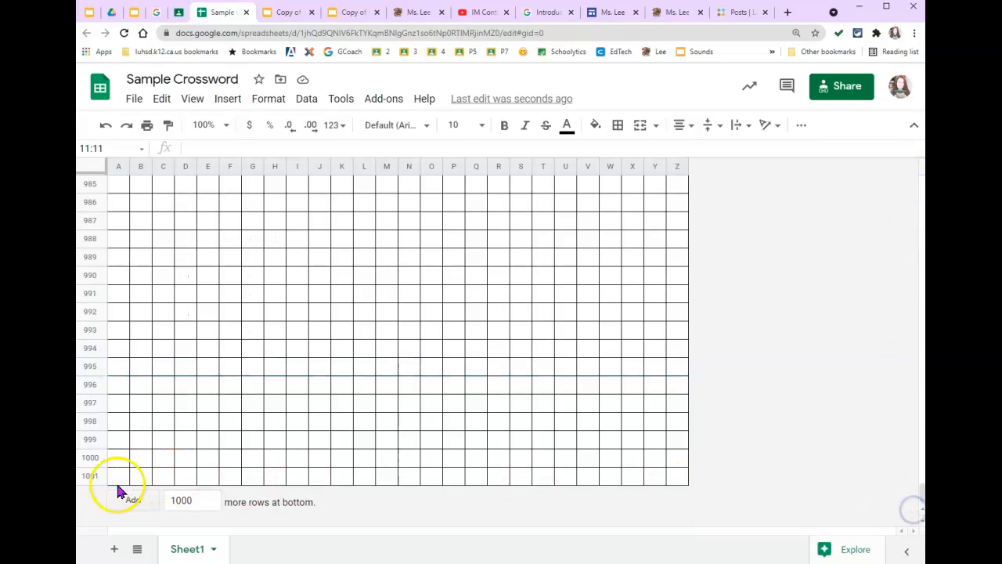
{"action": "left_click", "coordinate": [92, 475], "text": "shift"}
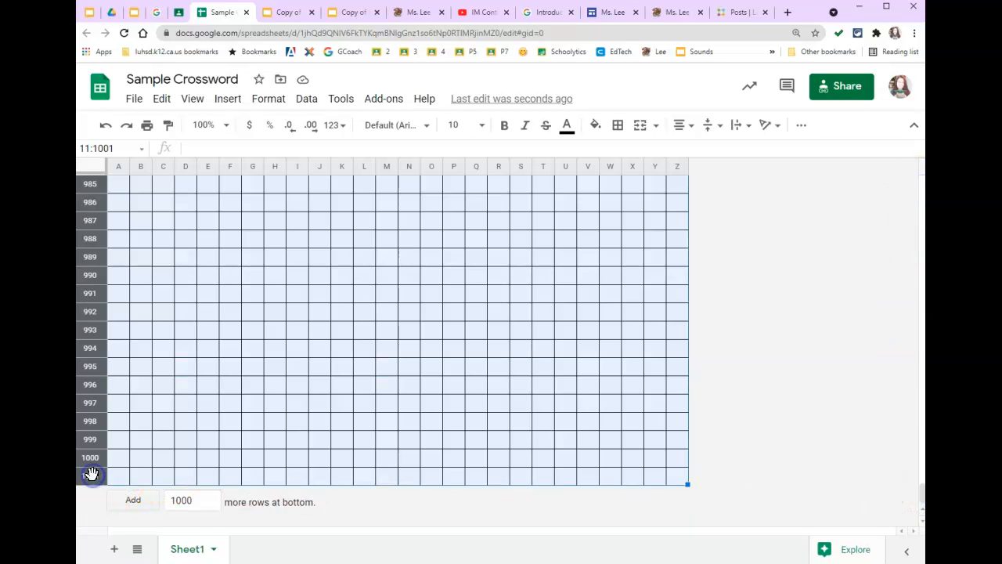
{"action": "right_click", "coordinate": [90, 474]}
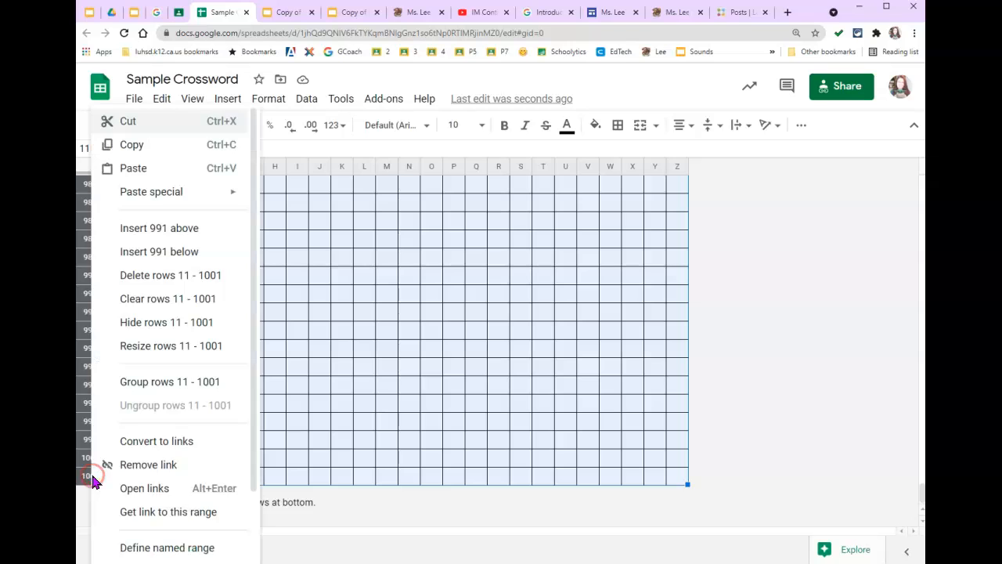
{"action": "left_click", "coordinate": [169, 276]}
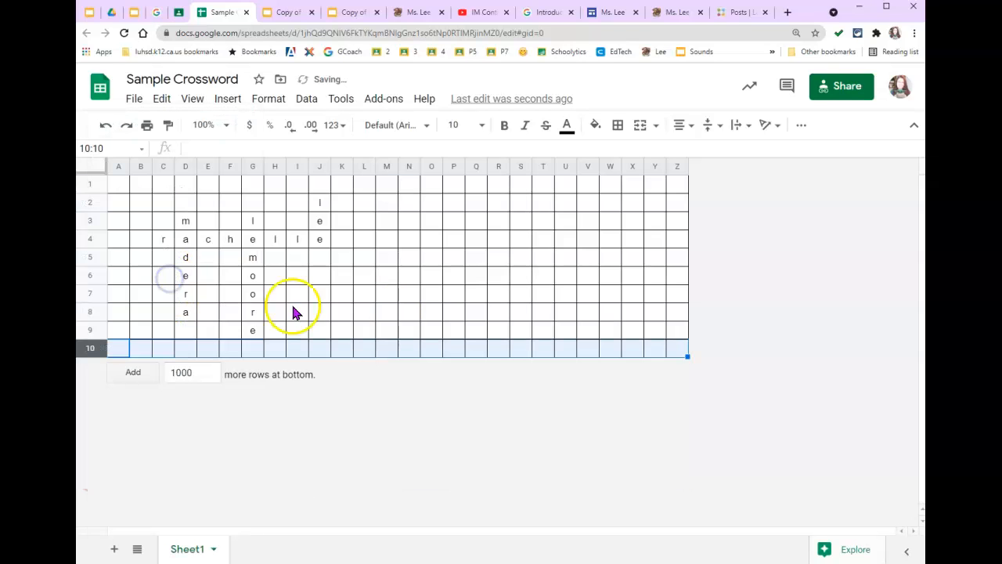
- Delete the unused columns M to Z beside the crossword
{"action": "left_click", "coordinate": [388, 182]}
{"action": "left_click", "coordinate": [387, 166]}
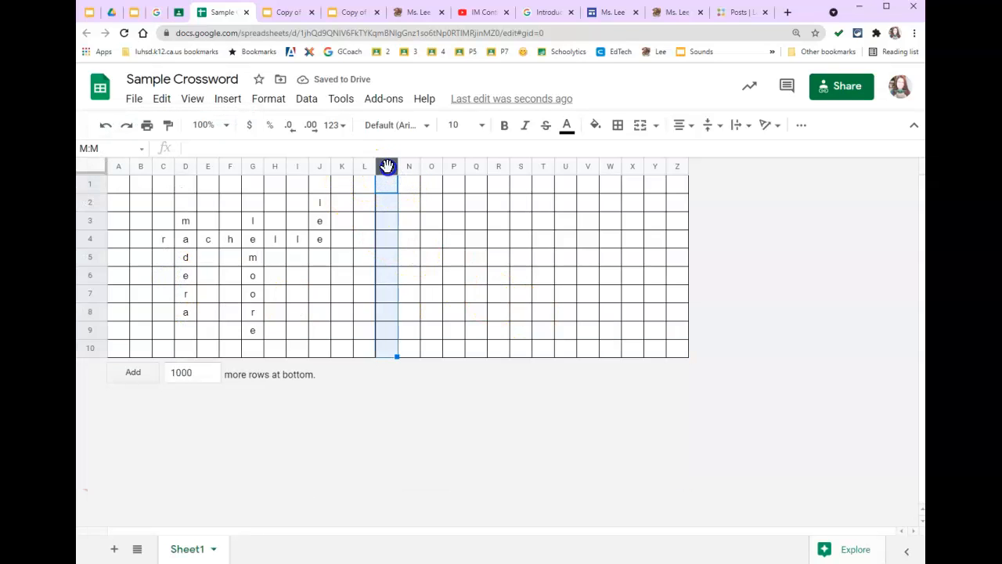
{"action": "left_click", "coordinate": [678, 169], "text": "shift"}
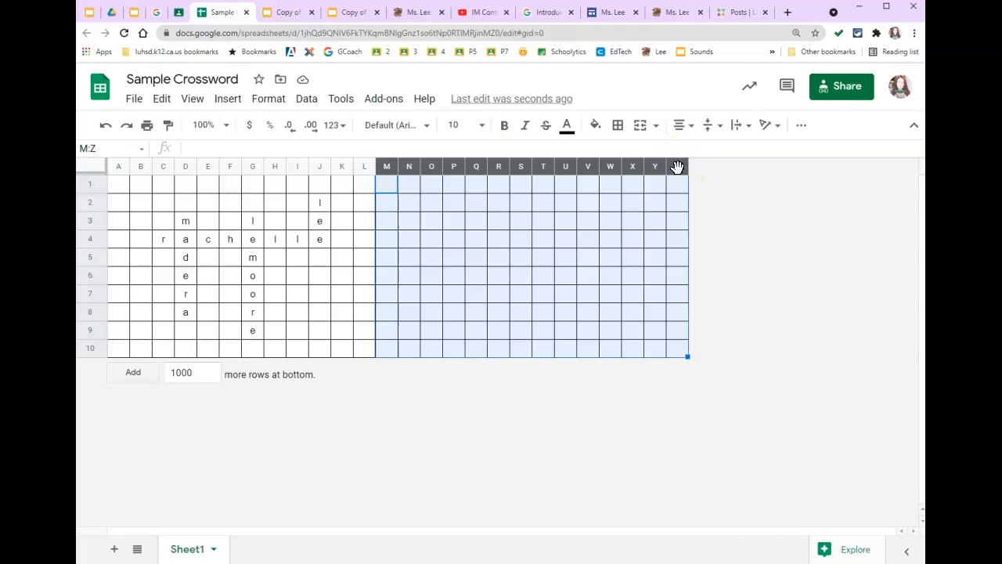
{"action": "right_click", "coordinate": [678, 168]}
{"action": "left_click", "coordinate": [727, 278]}
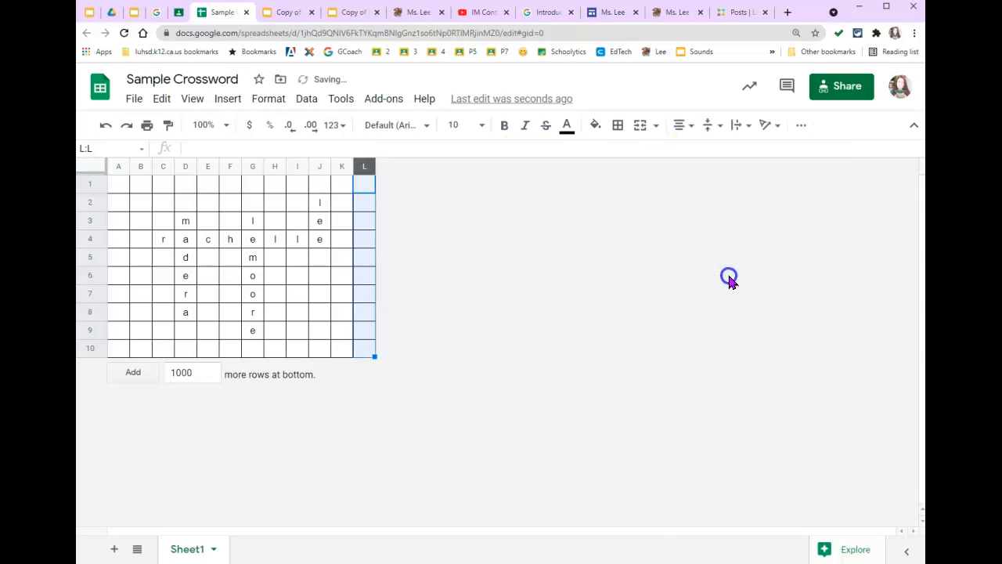
{"action": "left_click", "coordinate": [473, 370]}
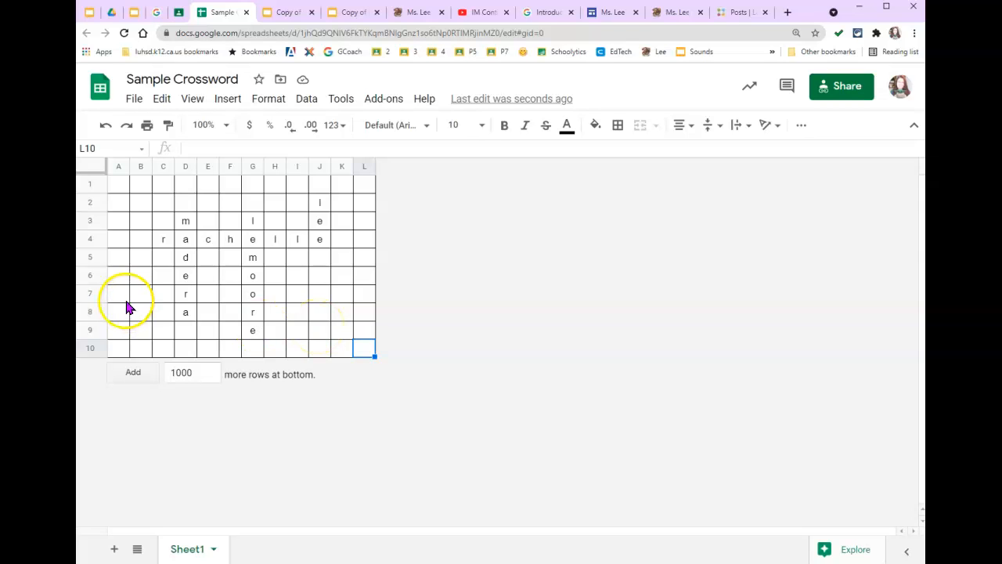
- Insert one column to the left of column A
{"action": "left_click", "coordinate": [114, 165]}
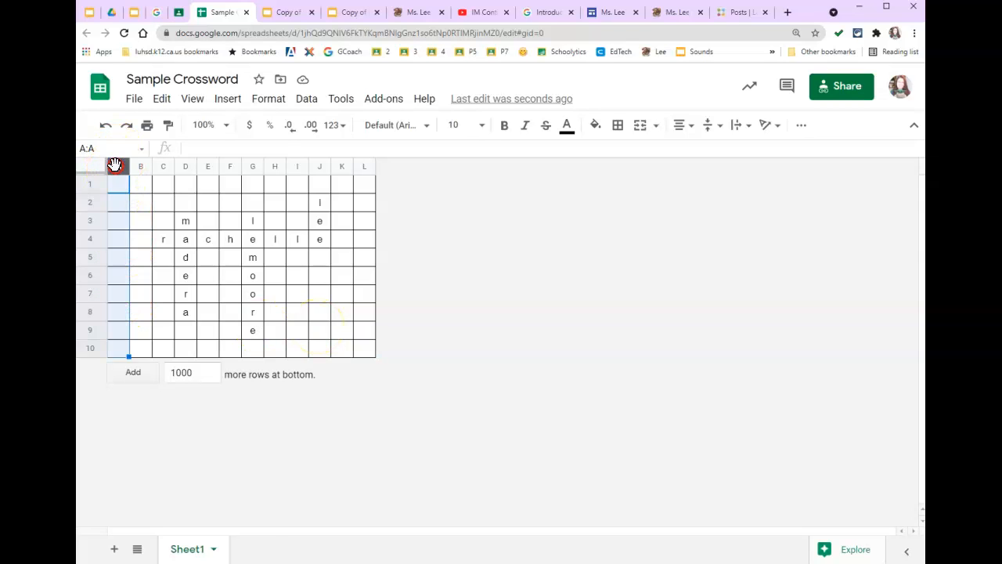
{"action": "right_click", "coordinate": [116, 165]}
{"action": "left_click", "coordinate": [108, 177]}
{"action": "left_click", "coordinate": [114, 166]}
{"action": "right_click", "coordinate": [116, 168]}
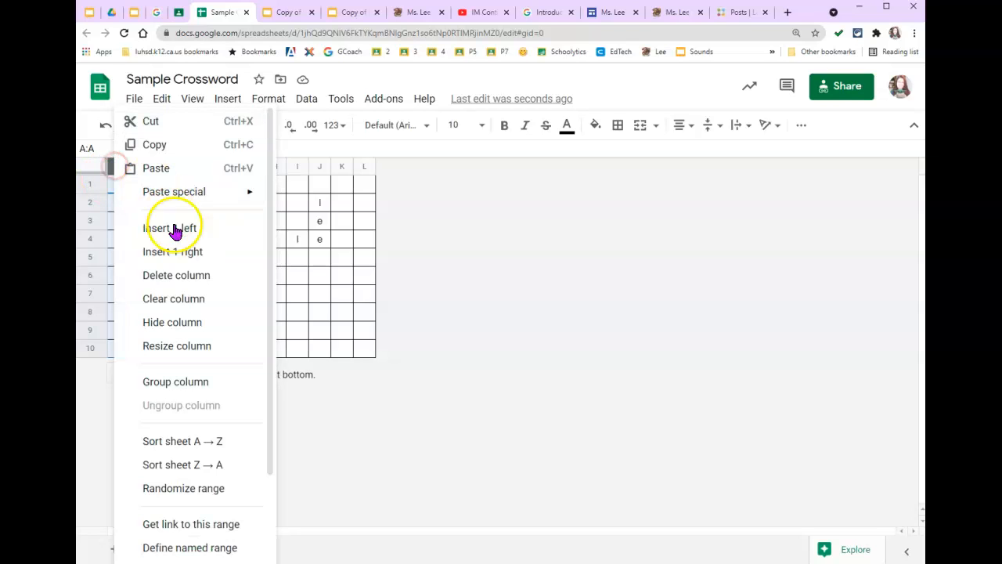
{"action": "left_click", "coordinate": [190, 230]}
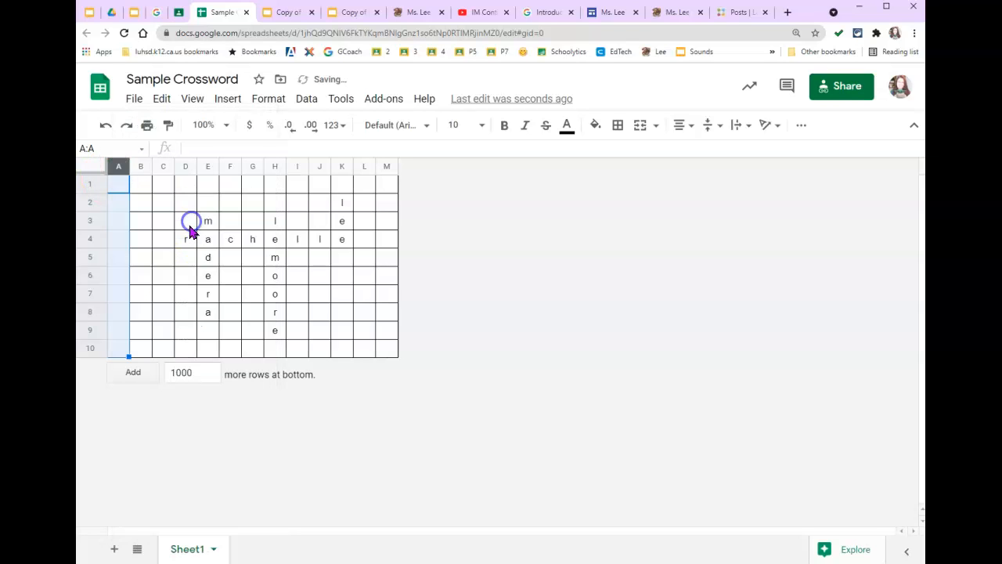
- Spell "tiger" across row 7 from A7, one letter per cell, using the existing r of "madera" in E7
{"action": "left_click", "coordinate": [126, 298]}
{"action": "type", "text": "t"}
{"action": "key", "text": "Tab"}
{"action": "type", "text": "i"}
{"action": "key", "text": "Tab"}
{"action": "type", "text": "g"}
{"action": "key", "text": "Tab"}
{"action": "type", "text": "e"}
{"action": "left_click", "coordinate": [191, 313]}
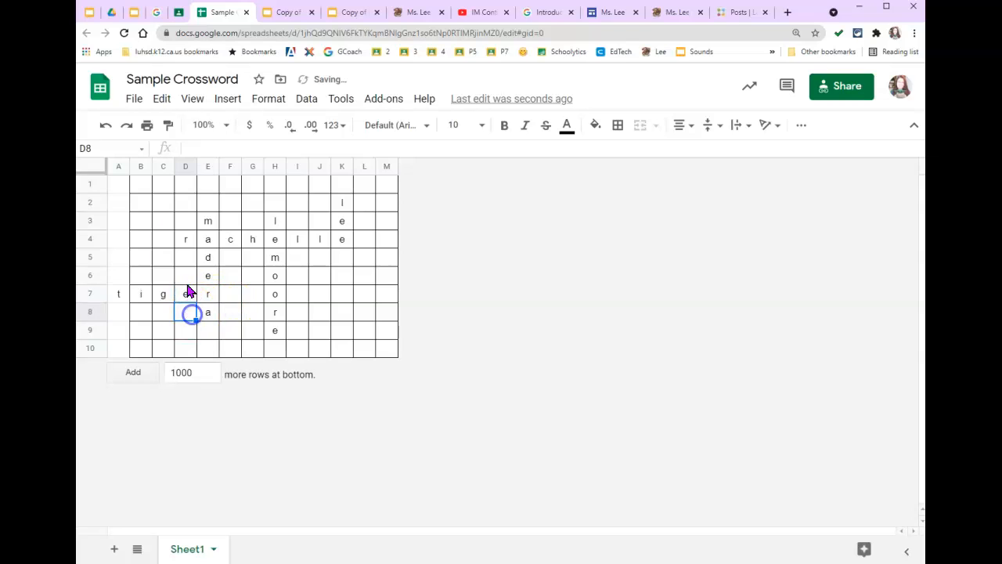
- Apply all borders to the new column A
{"action": "left_click", "coordinate": [118, 166]}
{"action": "left_click", "coordinate": [618, 125]}
{"action": "left_click", "coordinate": [623, 152]}
{"action": "left_click", "coordinate": [373, 278]}
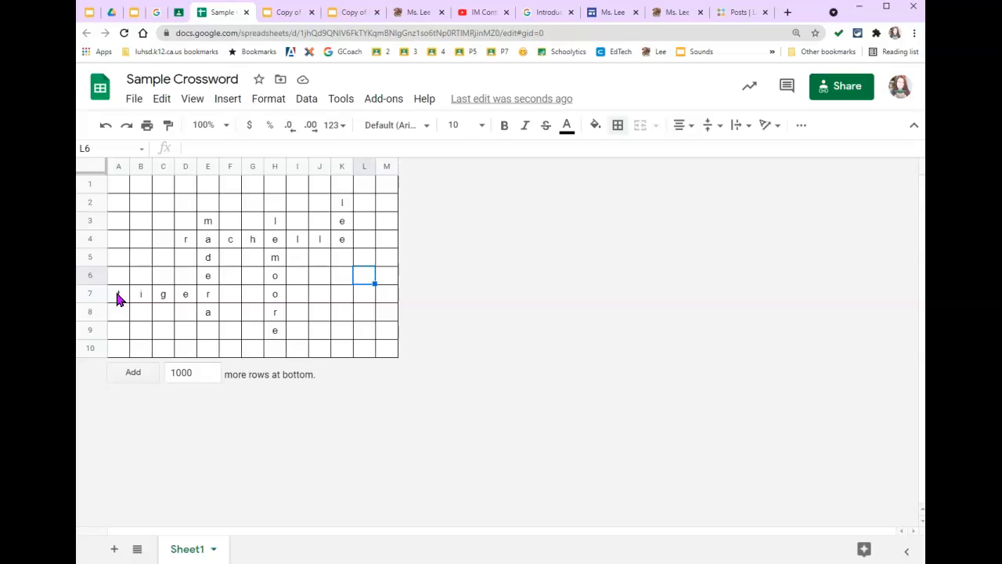
- Add the note "across: Lemoore High School mascot" to A7, the first letter of "tiger"
{"action": "left_click", "coordinate": [117, 296]}
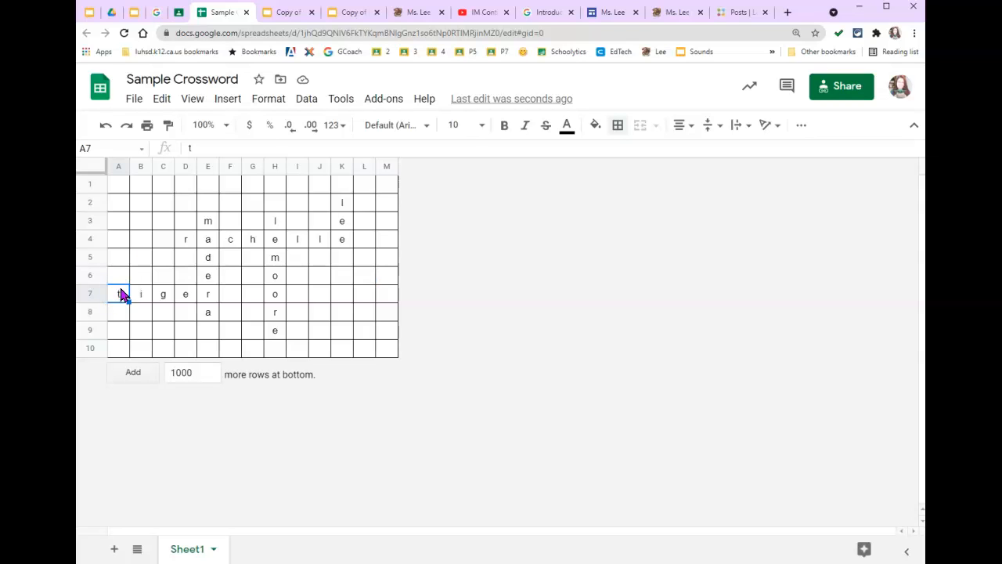
{"action": "left_click", "coordinate": [227, 98]}
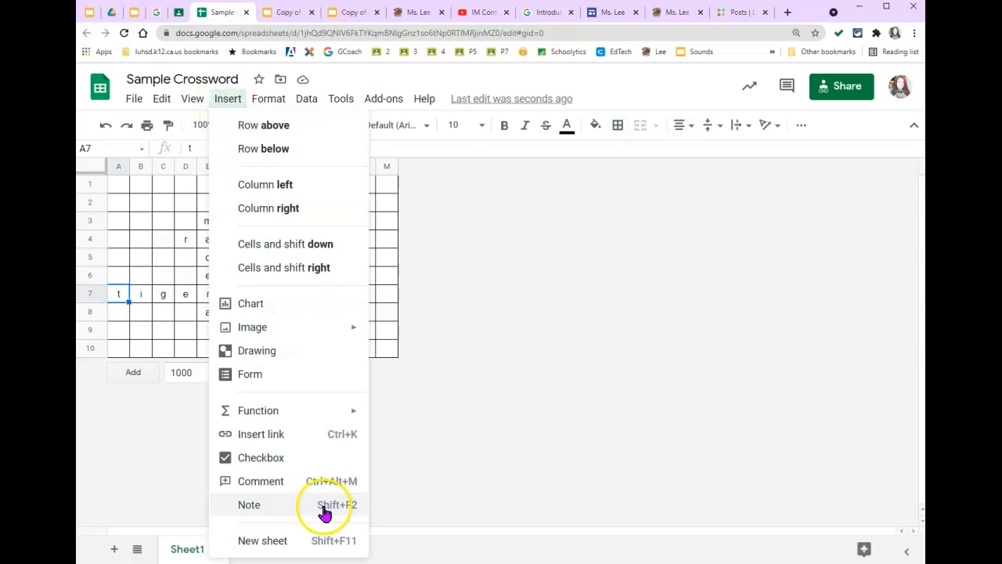
{"action": "left_click", "coordinate": [271, 505]}
{"action": "type", "text": "a"}
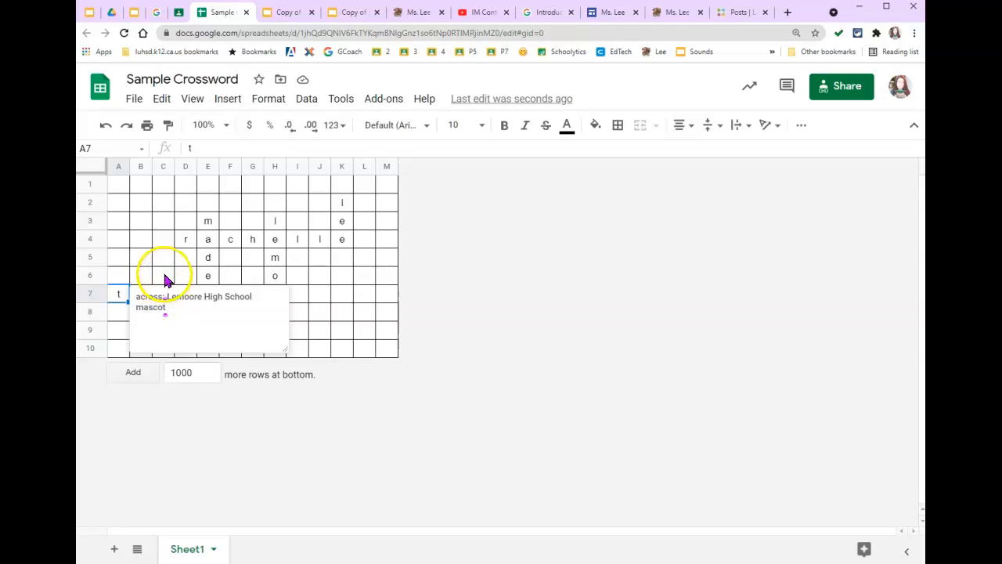
{"action": "left_click", "coordinate": [164, 276]}
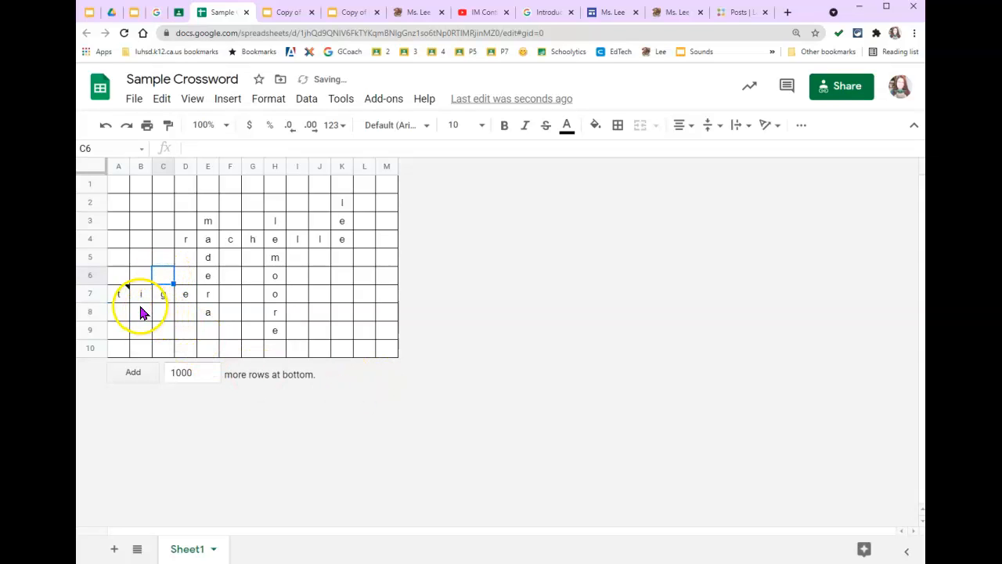
{"action": "mouse_move", "coordinate": [123, 296]}
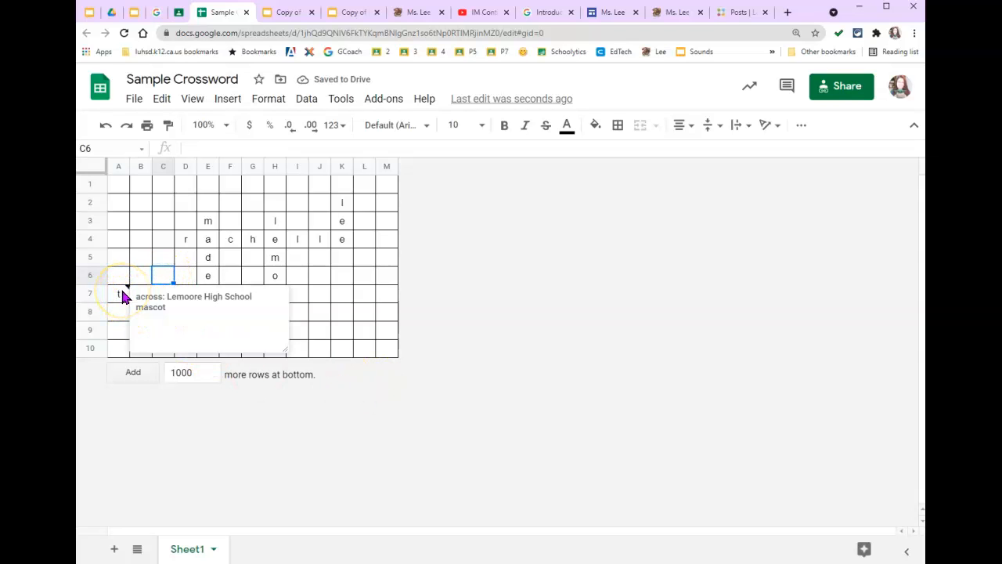
- Add the note "across:my first name" to D4, the first letter of the across word in row 4
{"action": "left_click", "coordinate": [183, 239]}
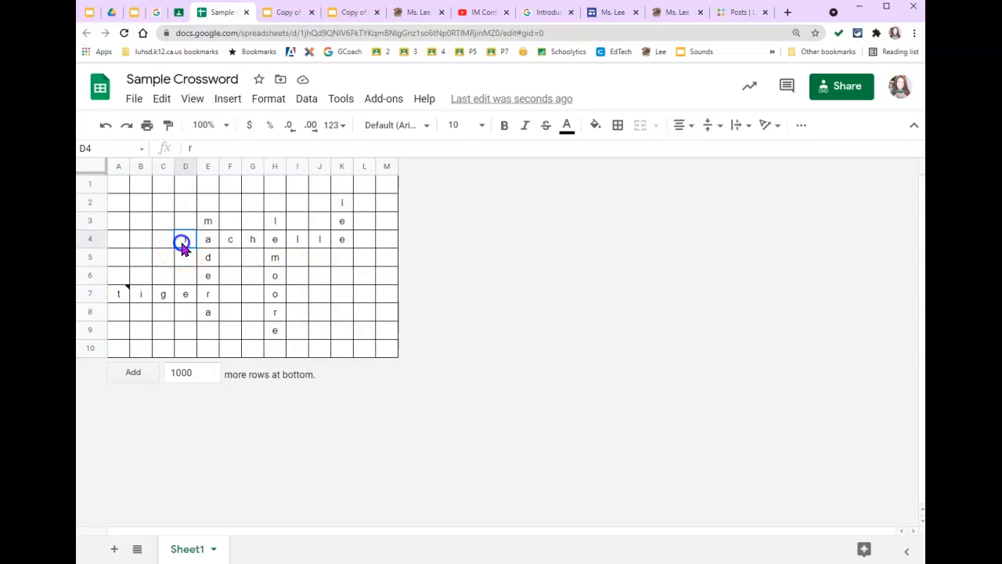
{"action": "left_click", "coordinate": [227, 99]}
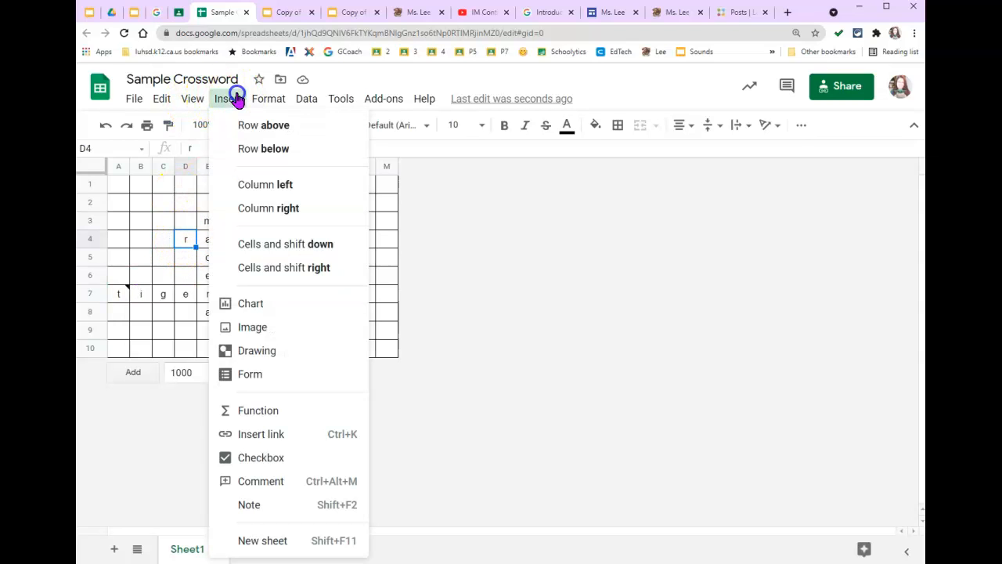
{"action": "left_click", "coordinate": [278, 508]}
{"action": "type", "text": "across: my"}
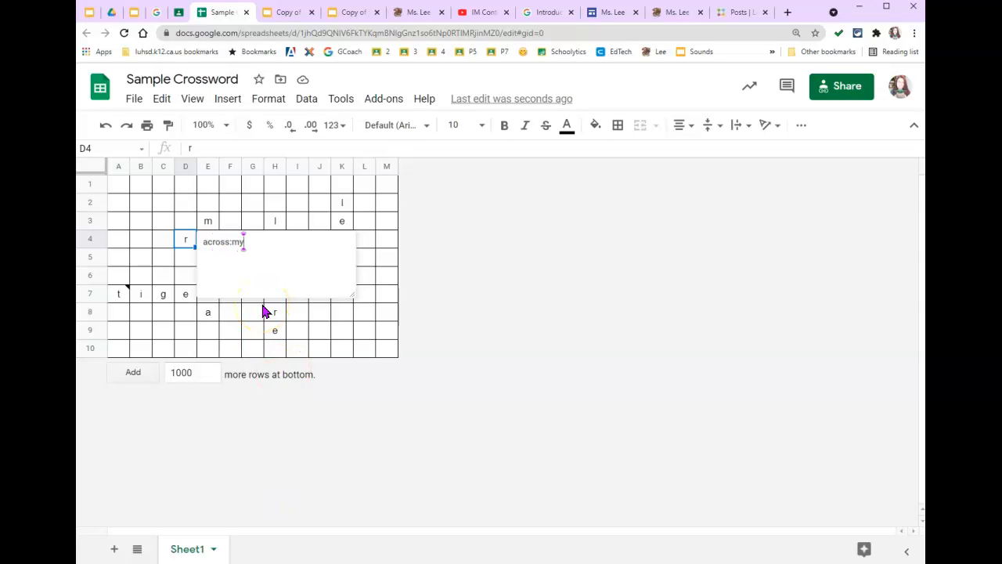
{"action": "type", "text": " first name"}
{"action": "left_click", "coordinate": [258, 183]}
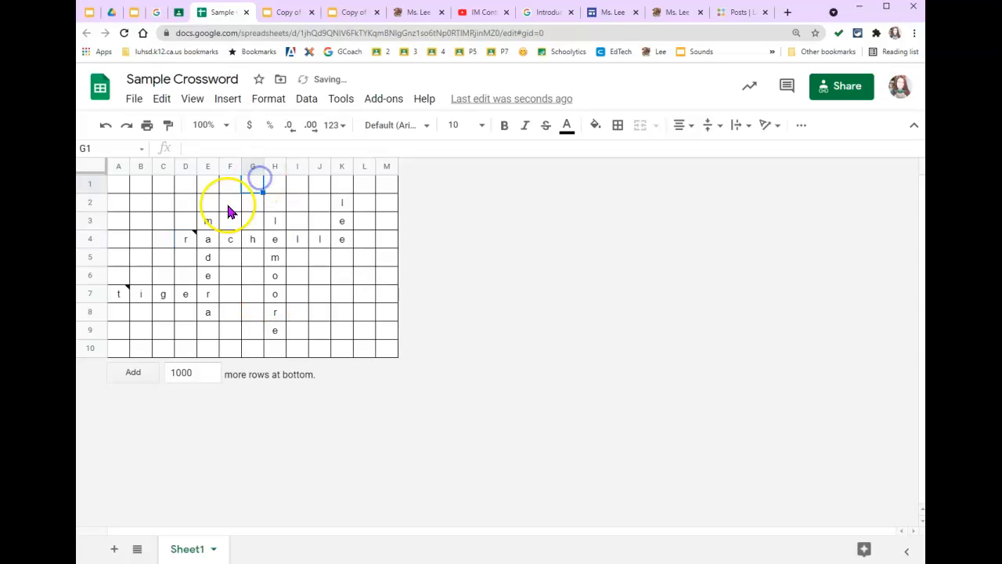
- Add the note "down: my last name" to K2, the first letter of the down word in column K
{"action": "left_click", "coordinate": [341, 202]}
{"action": "left_click", "coordinate": [228, 99]}
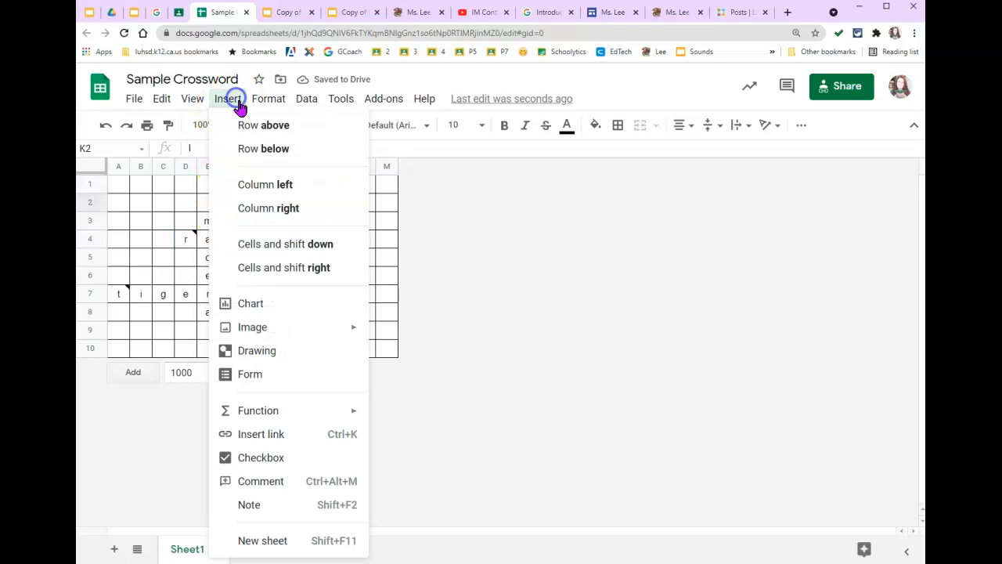
{"action": "left_click", "coordinate": [275, 509]}
{"action": "double_click", "coordinate": [430, 210]}
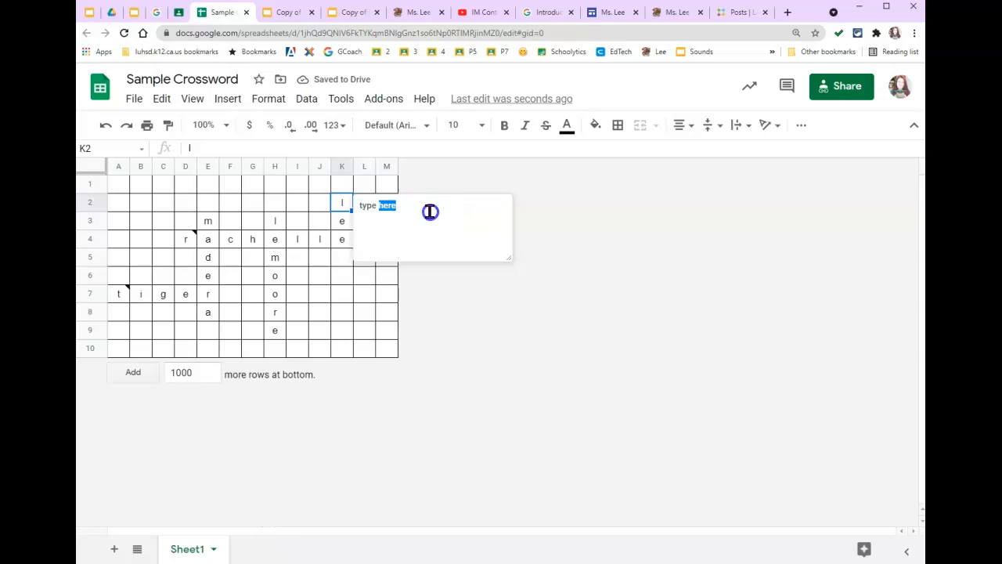
{"action": "type", "text": "down: my last name"}
{"action": "left_click", "coordinate": [343, 309]}
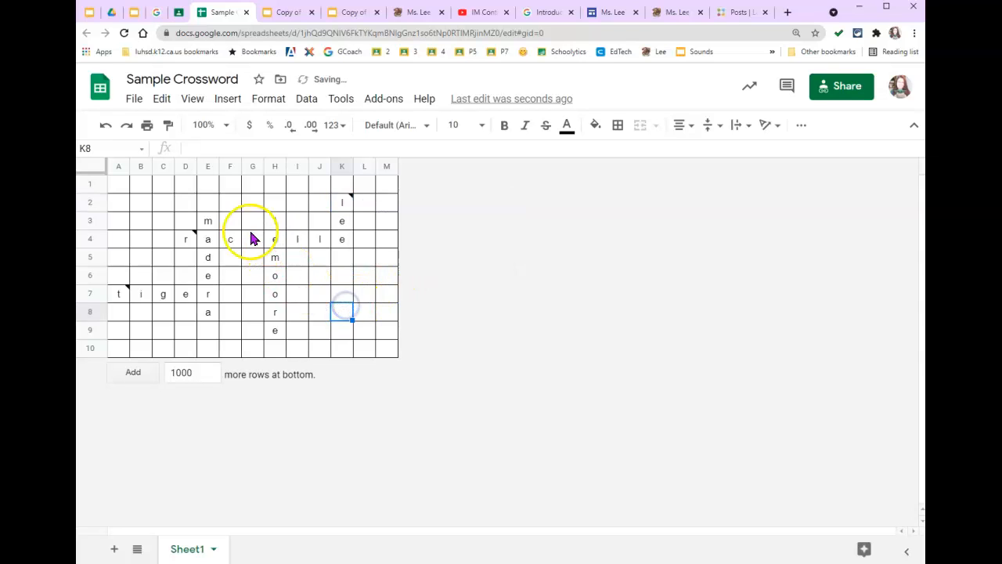
- Add the note "down: my home town" to E3, the first letter of "madera"
{"action": "left_click", "coordinate": [209, 221]}
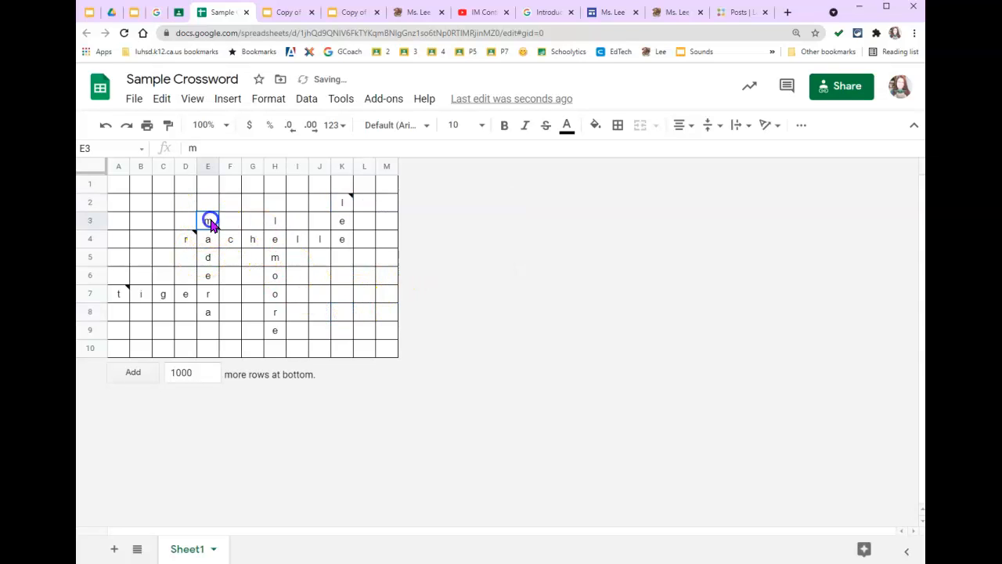
{"action": "left_click", "coordinate": [237, 96]}
{"action": "left_click", "coordinate": [251, 504]}
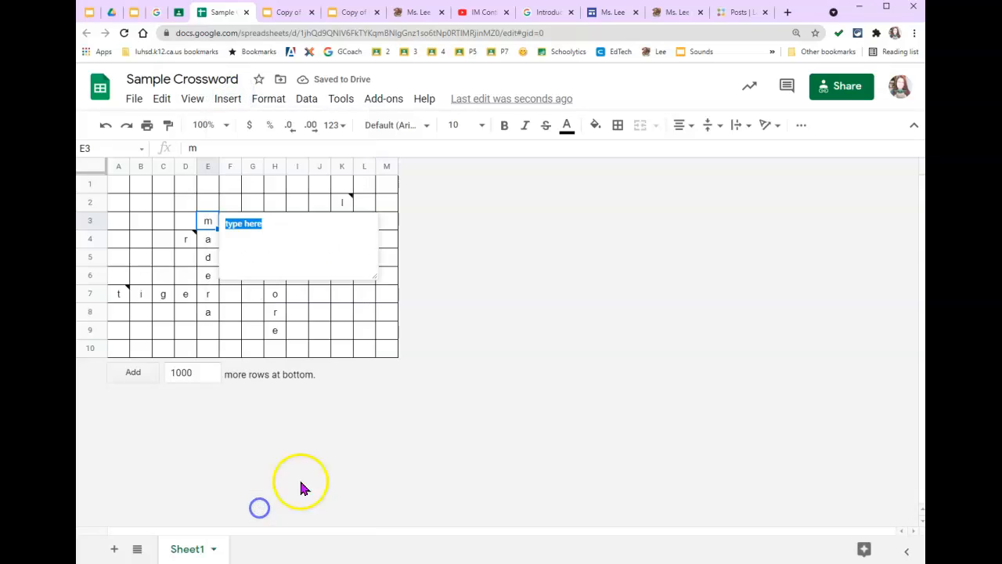
{"action": "type", "text": "down: my home town"}
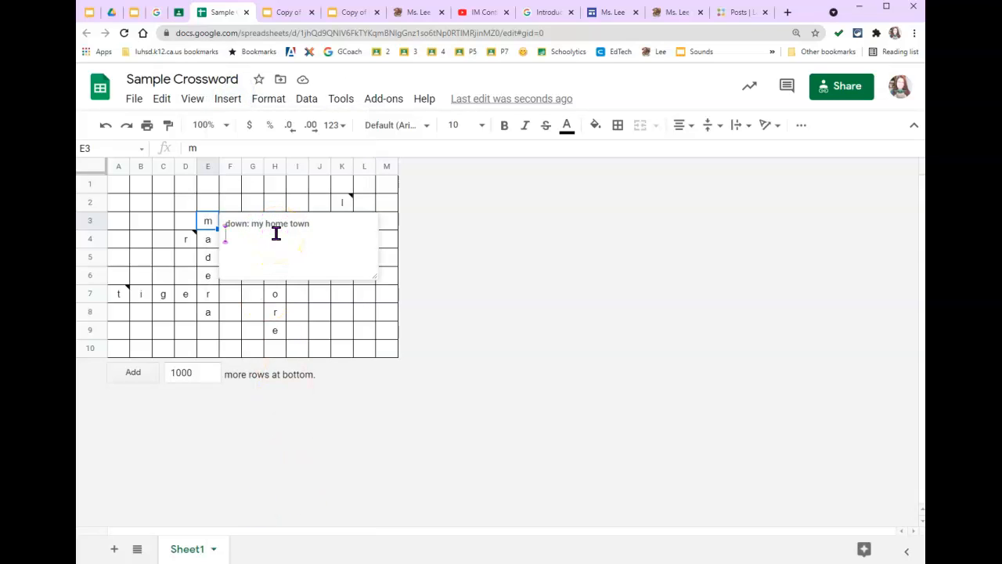
{"action": "left_click", "coordinate": [296, 211]}
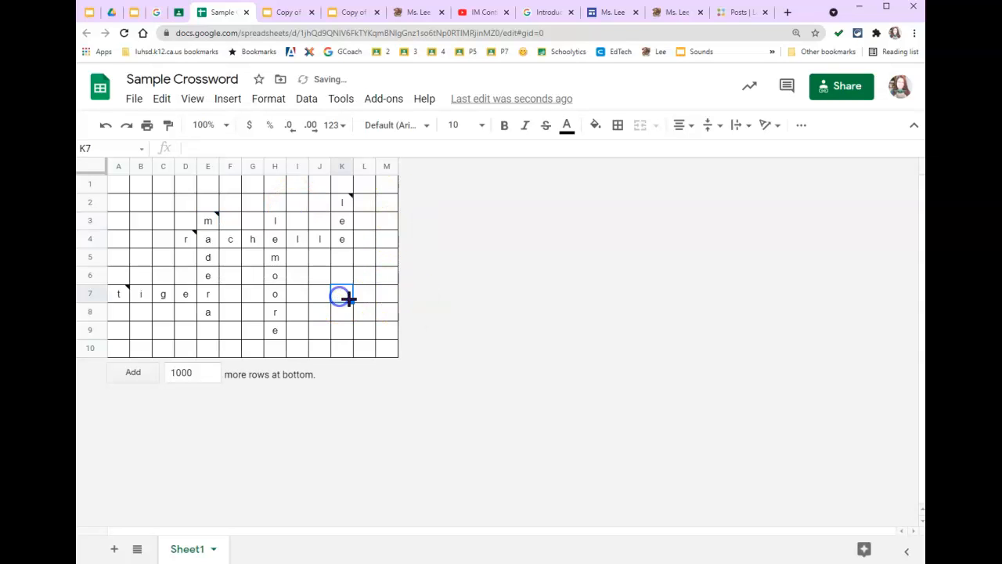
- Add the note "down: where I work" to H3, the first letter of "lemoore"
{"action": "left_click", "coordinate": [278, 222]}
{"action": "left_click", "coordinate": [235, 100]}
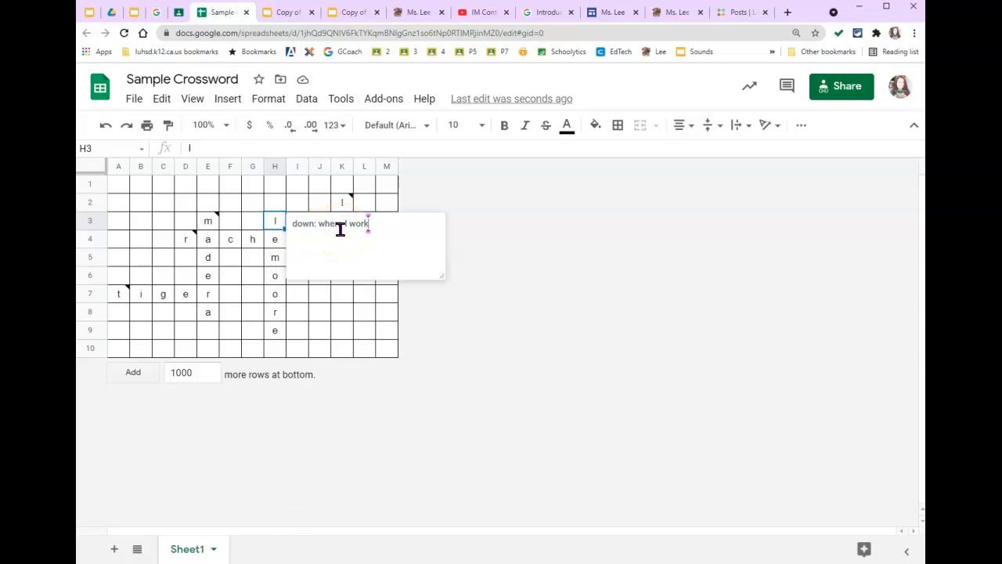
{"action": "left_click", "coordinate": [360, 347]}
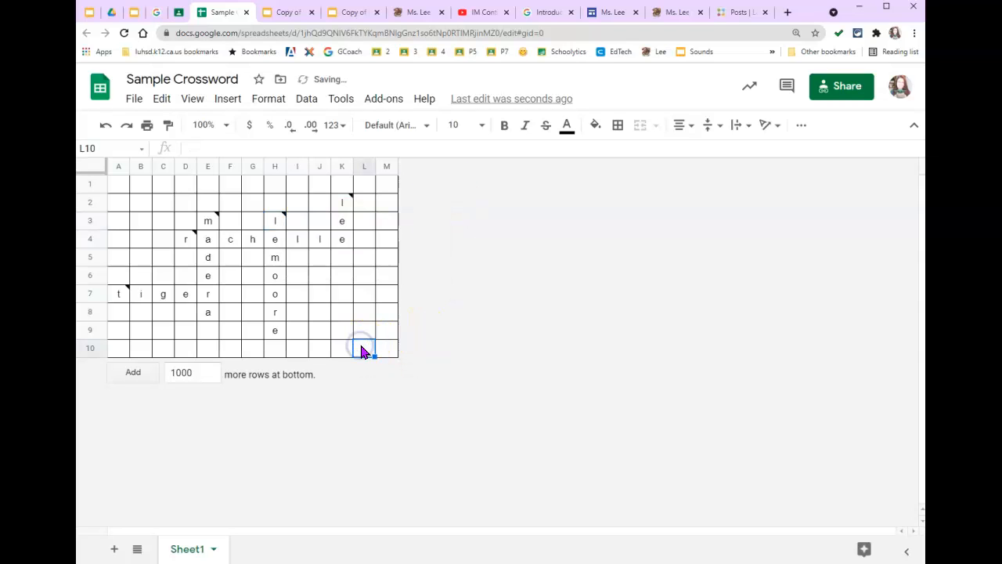
- Fill the empty blocks I5:M10 and L1:M4 with black
{"action": "left_click_drag", "start_coordinate": [298, 258], "coordinate": [386, 356]}
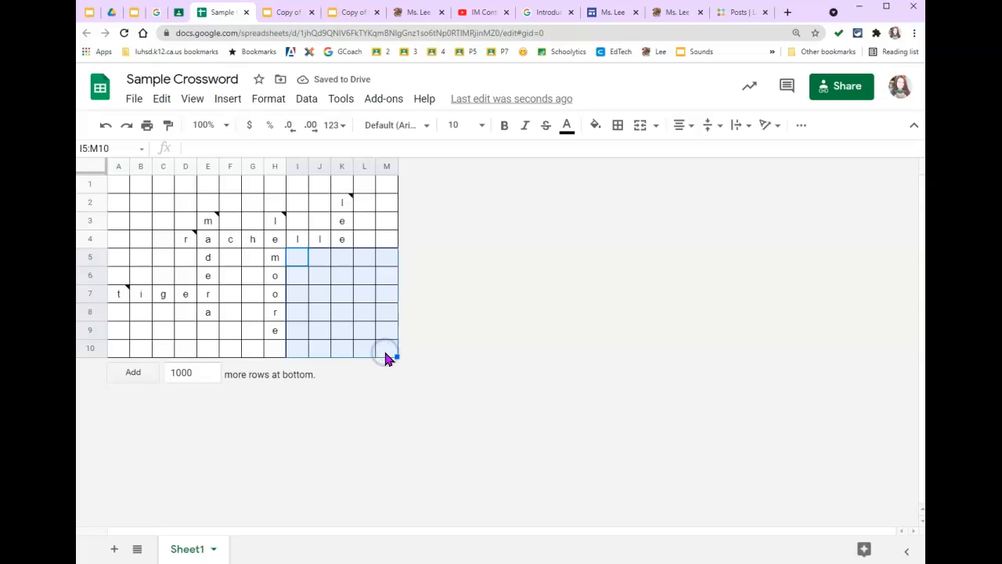
{"action": "left_click", "coordinate": [599, 136]}
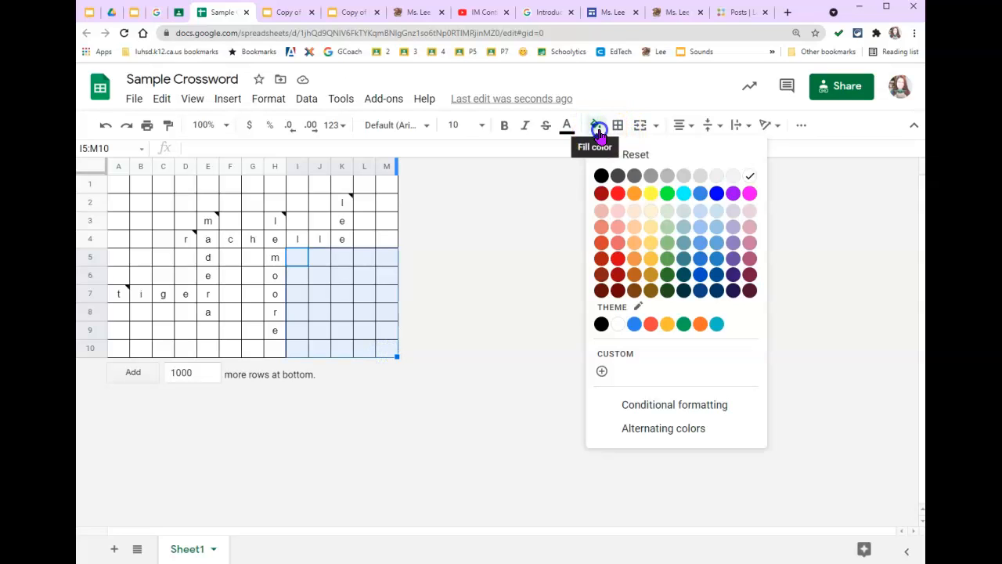
{"action": "left_click", "coordinate": [600, 175]}
{"action": "left_click_drag", "start_coordinate": [387, 238], "coordinate": [373, 185]}
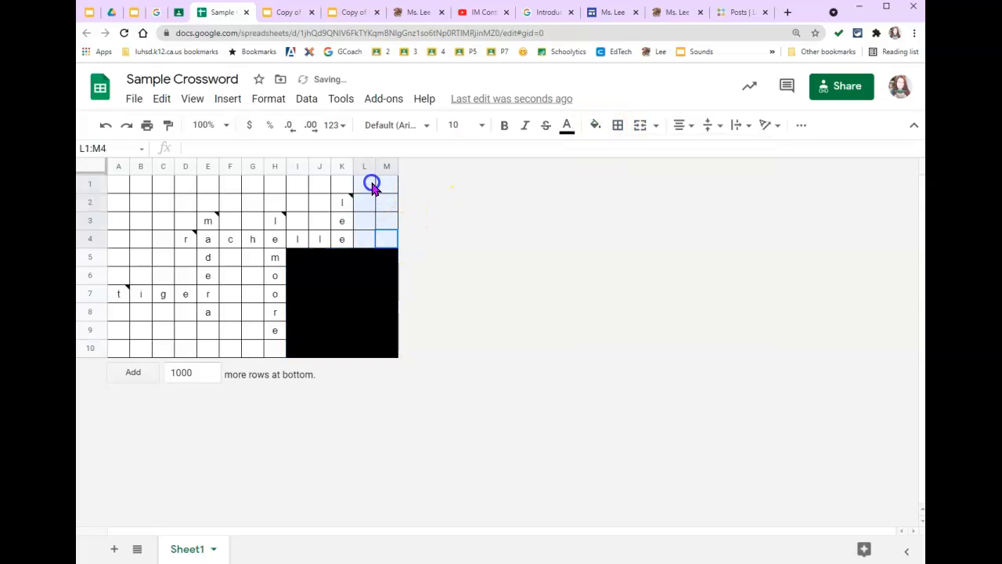
{"action": "left_click", "coordinate": [600, 133]}
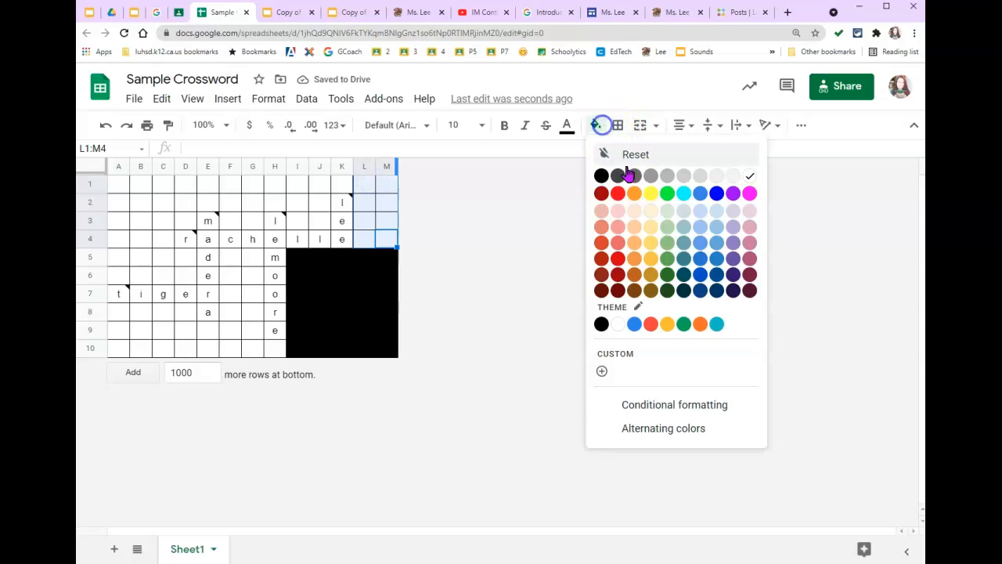
{"action": "left_click", "coordinate": [602, 318]}
- Fill the rest of row 1 and the empty cells A2:J2 with black
{"action": "left_click_drag", "start_coordinate": [359, 183], "coordinate": [151, 190]}
{"action": "left_click", "coordinate": [596, 127]}
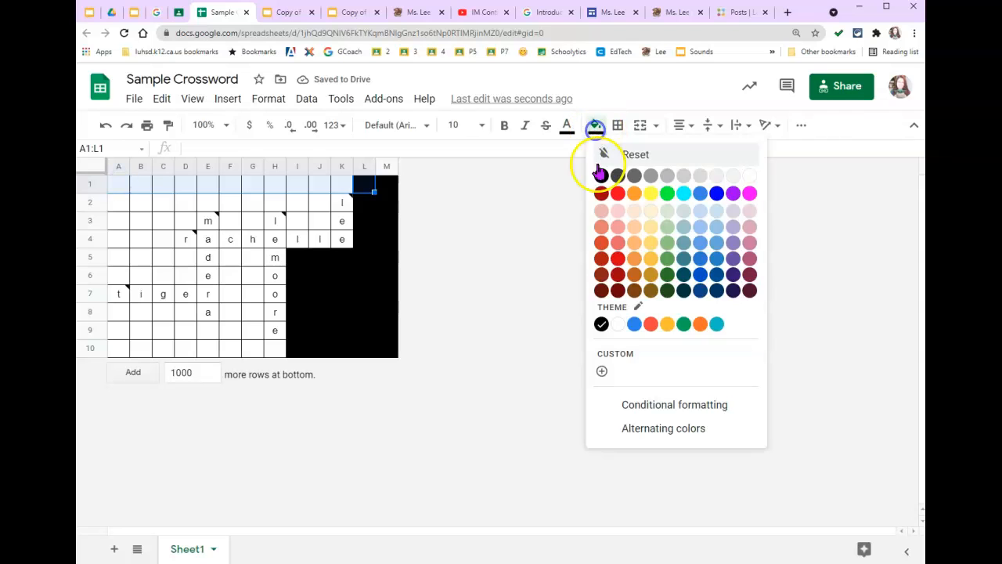
{"action": "left_click", "coordinate": [597, 177]}
{"action": "left_click_drag", "start_coordinate": [321, 205], "coordinate": [119, 201]}
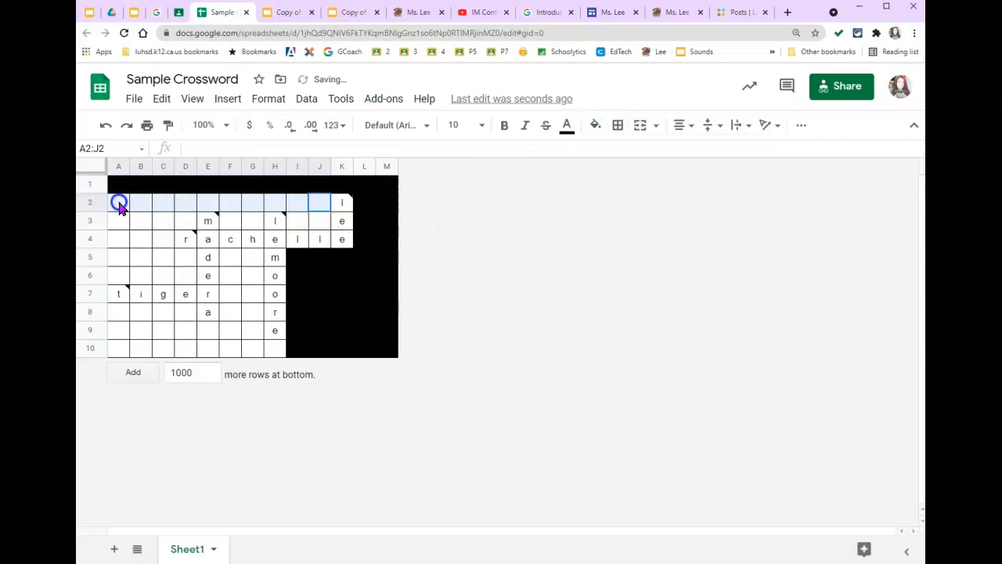
{"action": "left_click", "coordinate": [597, 130]}
{"action": "left_click", "coordinate": [598, 174]}
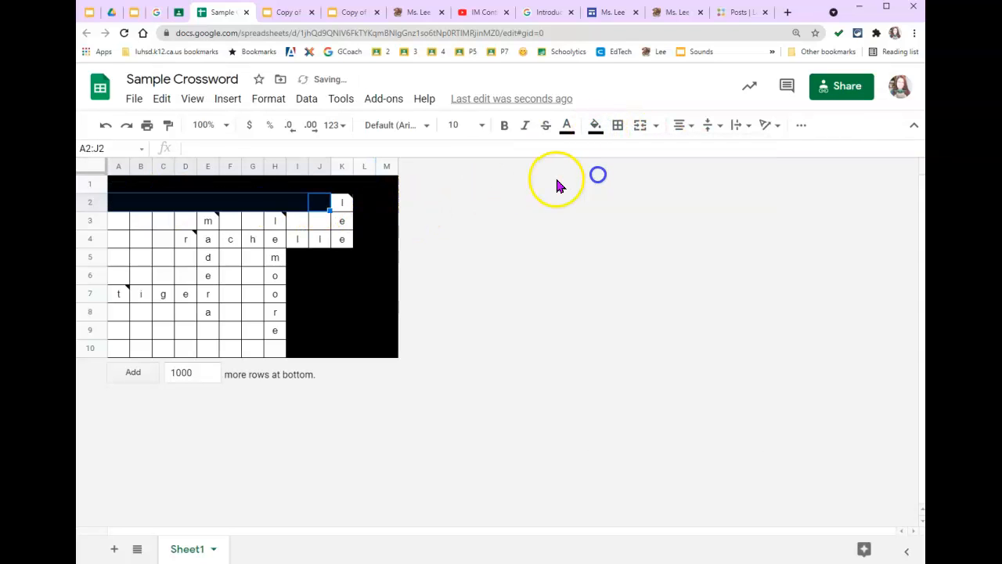
- Fill the empty row 3 cells I3:J3, F3:G3 and A3:D3 together with black
{"action": "left_click", "coordinate": [313, 224]}
{"action": "left_click_drag", "start_coordinate": [301, 225], "coordinate": [271, 227]}
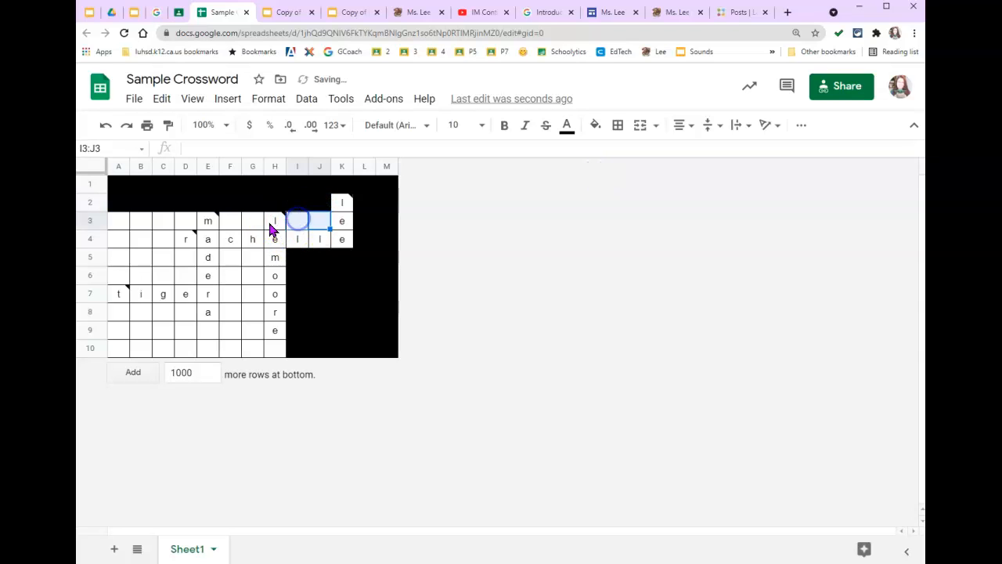
{"action": "left_click", "coordinate": [255, 225], "text": "ctrl"}
{"action": "left_click", "coordinate": [185, 223], "text": "ctrl"}
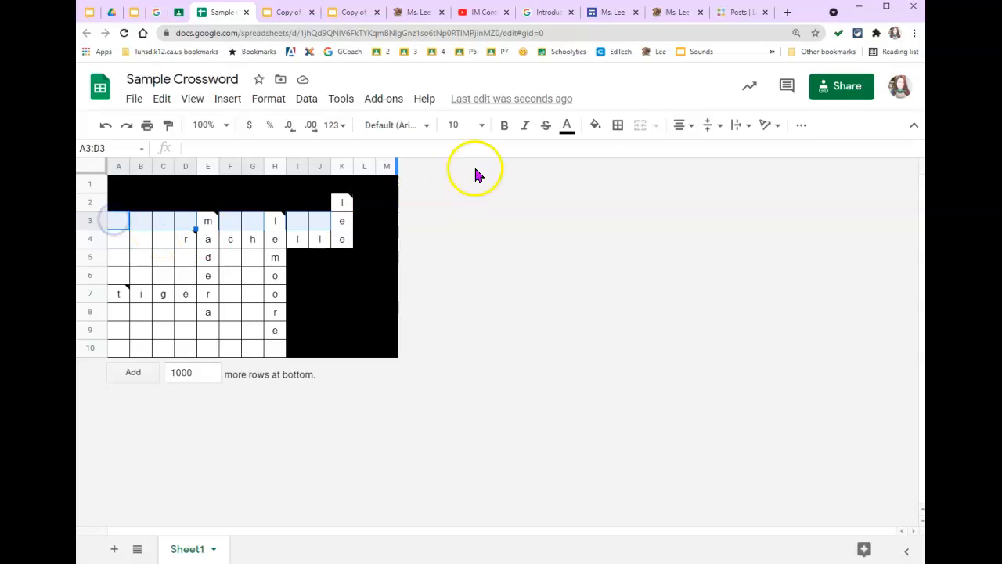
{"action": "left_click", "coordinate": [595, 127]}
{"action": "left_click", "coordinate": [597, 172]}
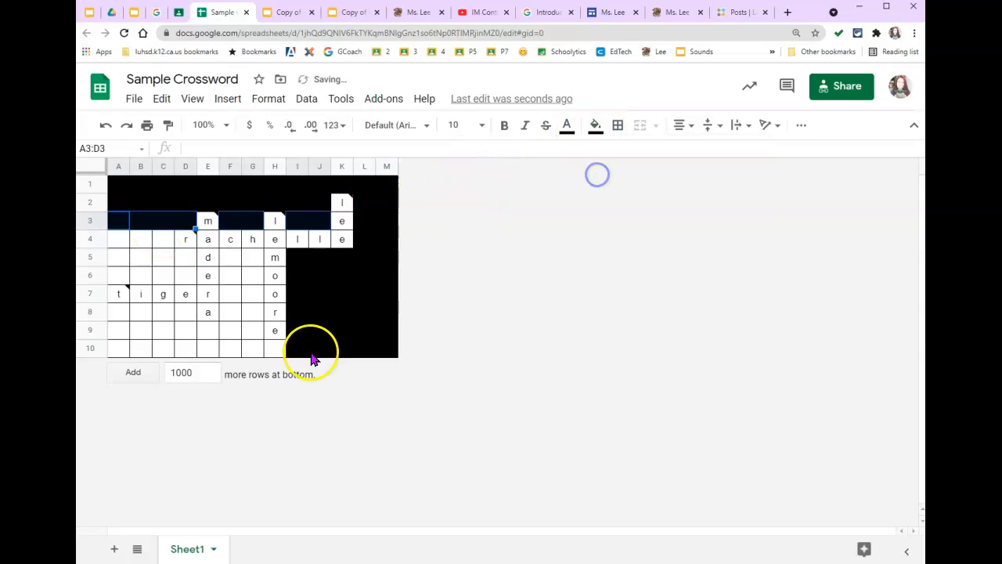
- Fill the empty cells A4:C6 and D5:D6 above "tiger" with black
{"action": "left_click_drag", "start_coordinate": [122, 243], "coordinate": [163, 275]}
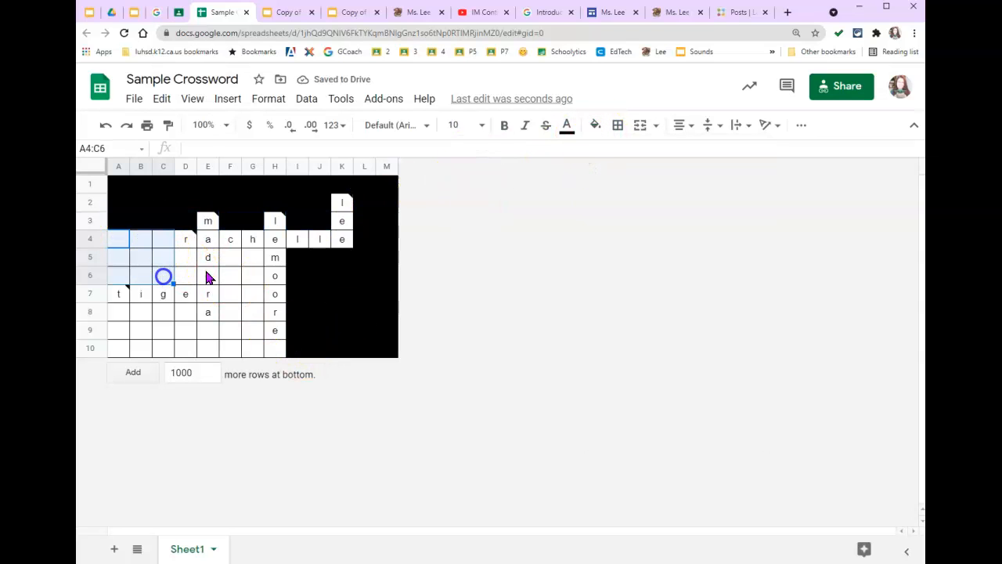
{"action": "left_click", "coordinate": [594, 126]}
{"action": "left_click", "coordinate": [602, 324]}
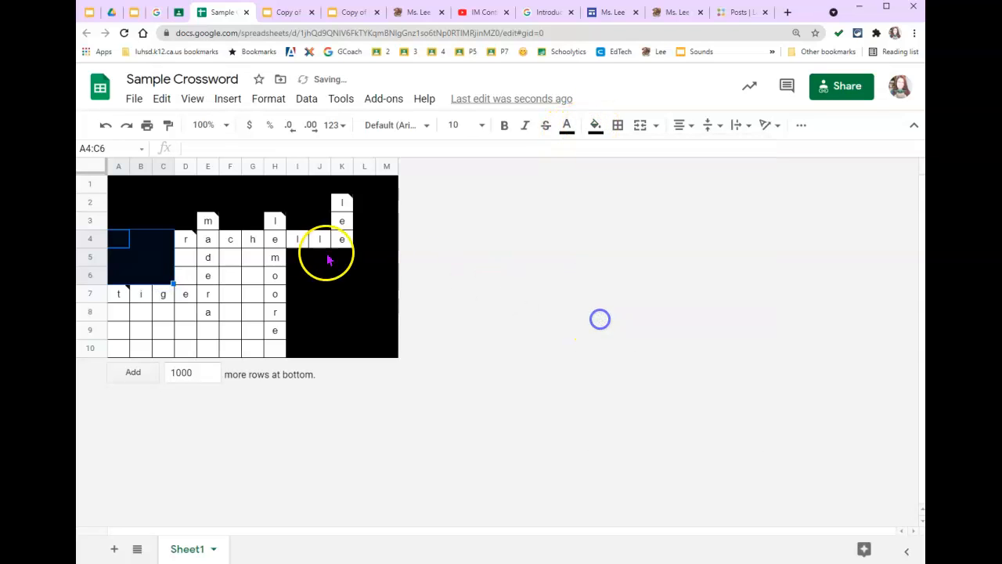
{"action": "left_click_drag", "start_coordinate": [191, 259], "coordinate": [189, 275]}
{"action": "left_click", "coordinate": [599, 129]}
{"action": "left_click", "coordinate": [601, 322]}
- Fill the empty cells between "madera" and "lemoore" from F5:G5 downward and the rest of row 10 with black
{"action": "left_click_drag", "start_coordinate": [230, 260], "coordinate": [112, 353]}
{"action": "left_click", "coordinate": [597, 127]}
{"action": "left_click", "coordinate": [600, 174]}
{"action": "left_click", "coordinate": [596, 127]}
{"action": "left_click", "coordinate": [604, 179]}
- Fill the remaining empty cells A9:E9 and A8:D8 below "tiger" with black
{"action": "left_click_drag", "start_coordinate": [206, 331], "coordinate": [108, 317]}
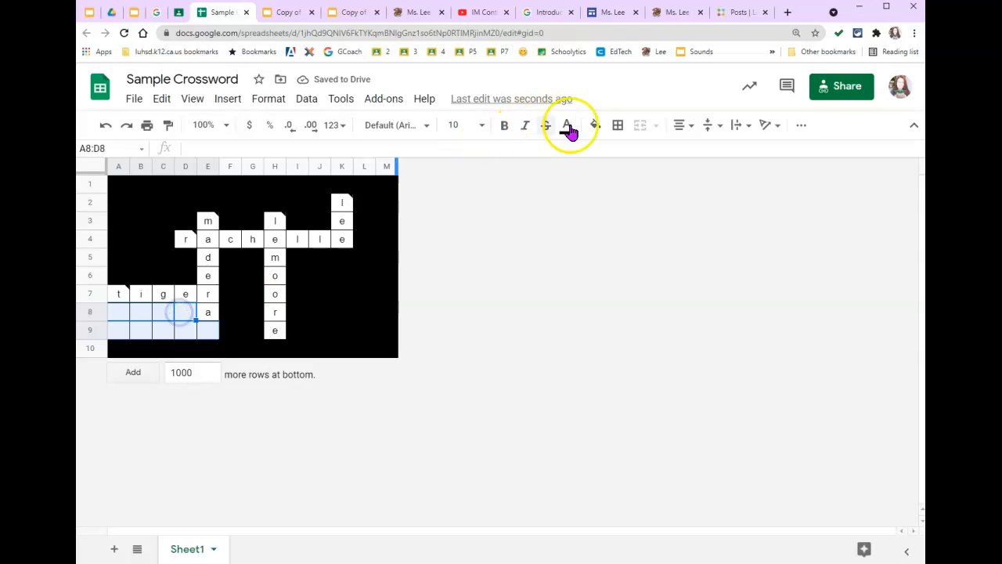
{"action": "left_click", "coordinate": [595, 126]}
{"action": "left_click", "coordinate": [604, 178]}
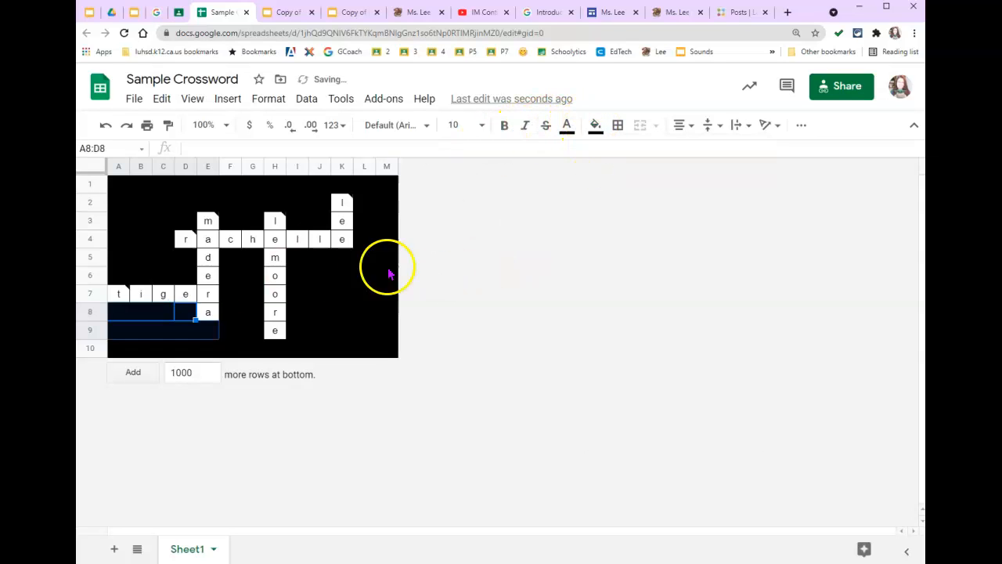
- Check the clue note on E3, the first letter of "madera"
{"action": "left_click", "coordinate": [306, 250]}
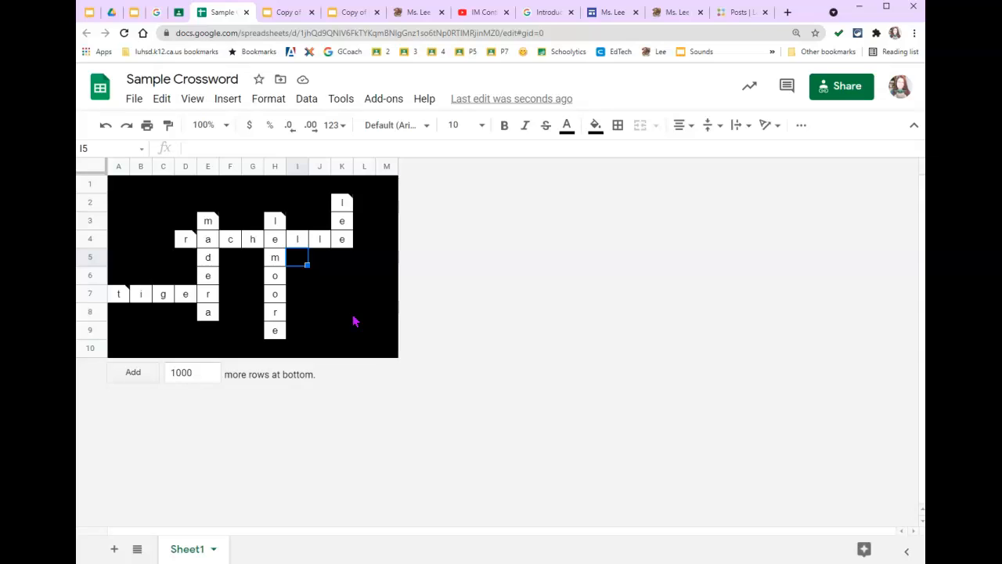
{"action": "left_click", "coordinate": [343, 224]}
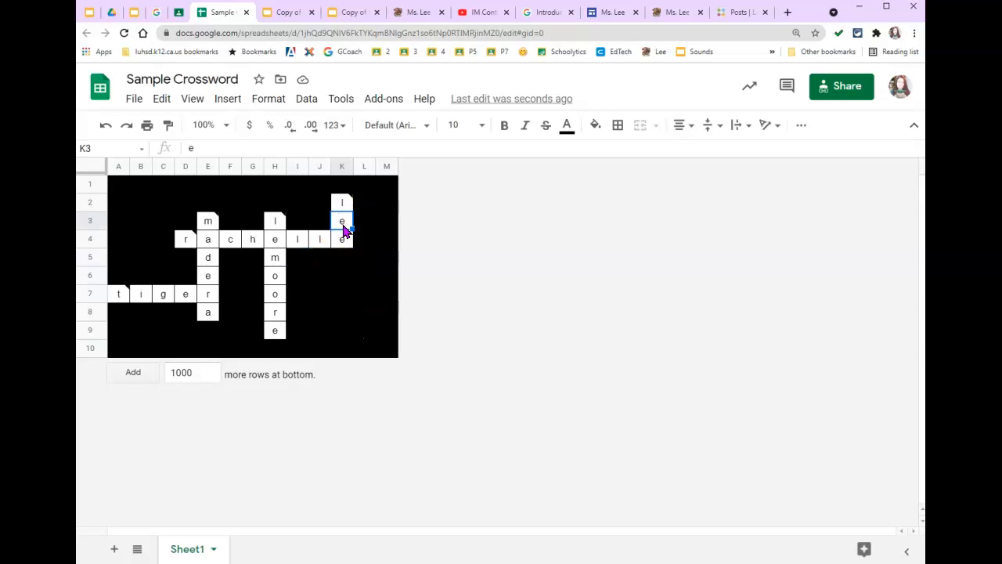
{"action": "left_click", "coordinate": [207, 225]}
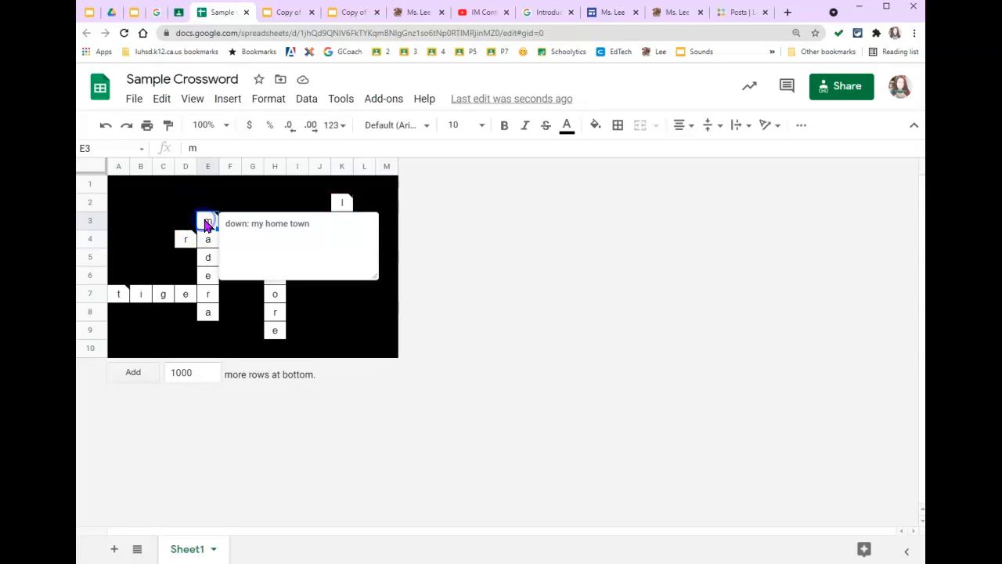
- Add a conditional format rule to E3 that applies the default green style when the text contains "m"
{"action": "left_click", "coordinate": [230, 99]}
{"action": "mouse_move", "coordinate": [293, 106]}
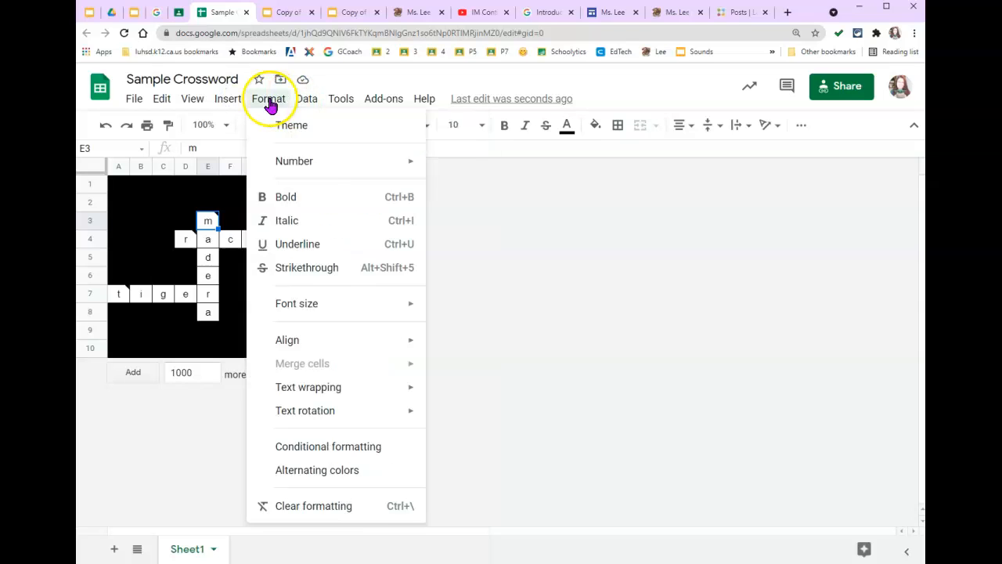
{"action": "mouse_move", "coordinate": [252, 98]}
{"action": "left_click", "coordinate": [310, 448]}
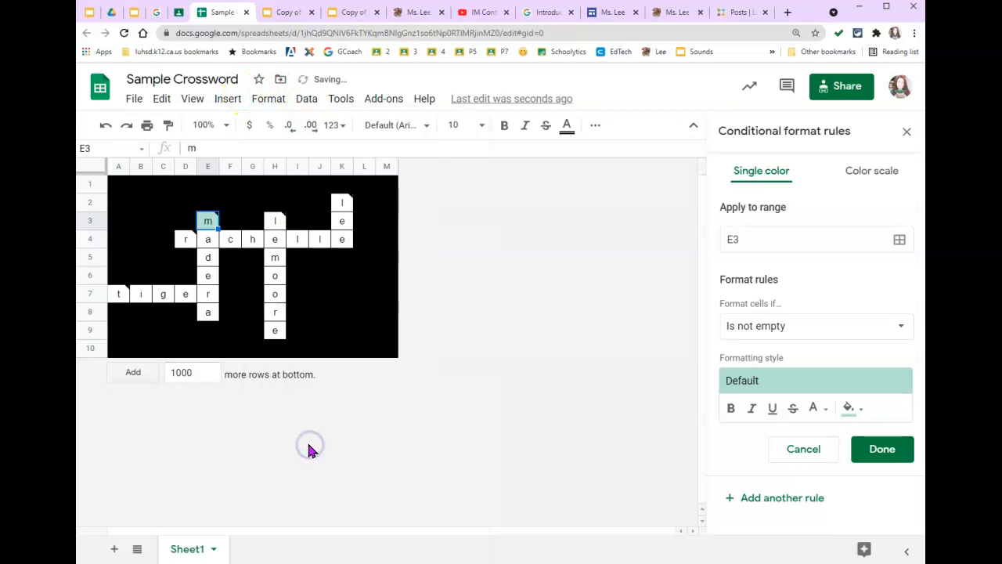
{"action": "left_click", "coordinate": [206, 224]}
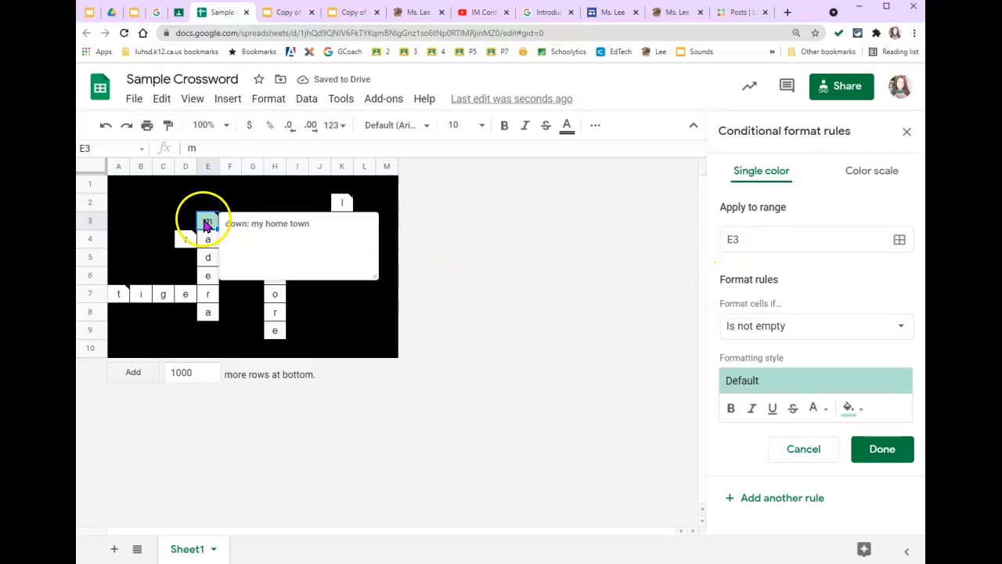
{"action": "left_click", "coordinate": [749, 324]}
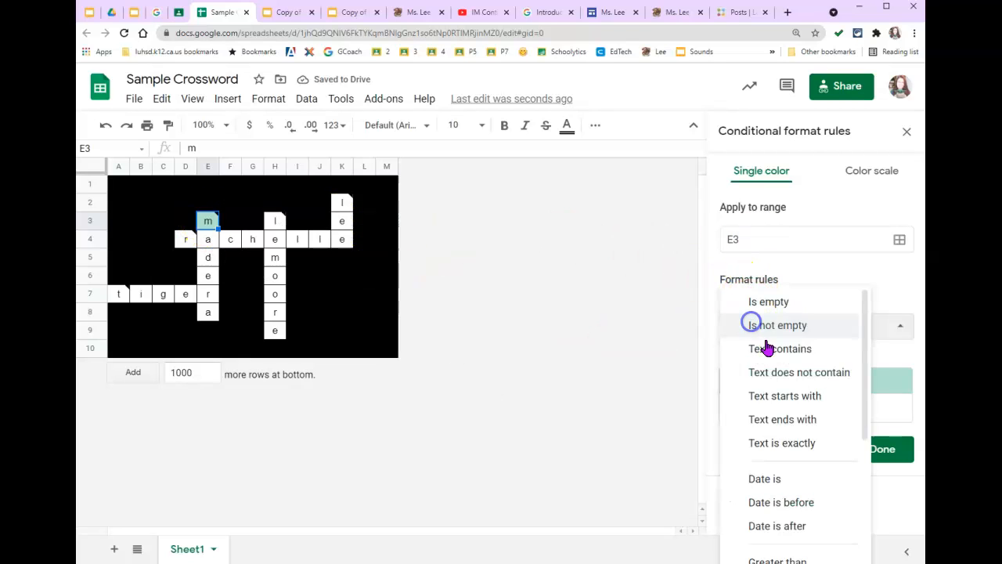
{"action": "left_click", "coordinate": [771, 352]}
{"action": "left_click", "coordinate": [770, 358]}
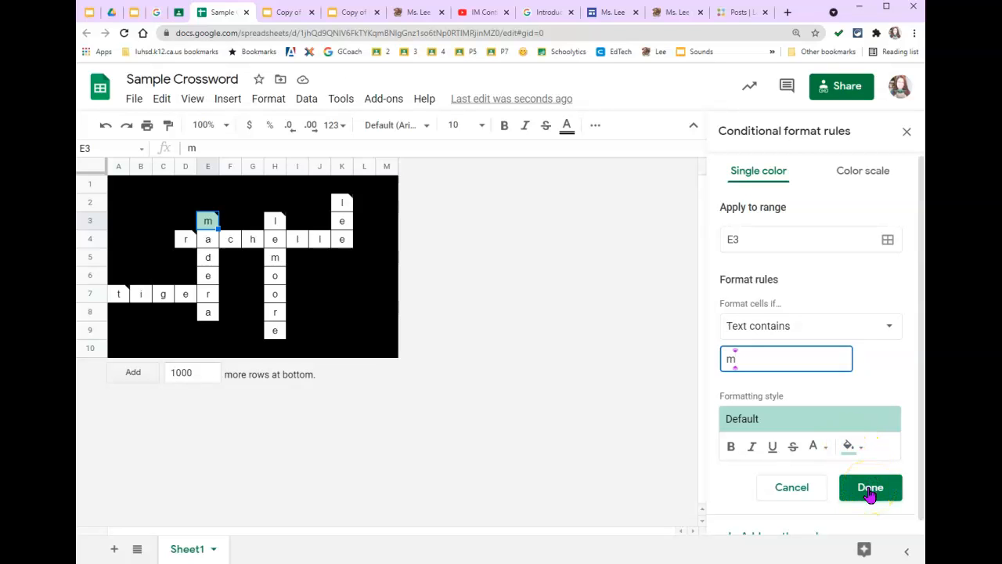
- Add a second rule to E3 that fills the cell light yellow when the text does not contain "m"
{"action": "scroll", "coordinate": [850, 410], "scroll_direction": "down", "scroll_amount": 1}
{"action": "left_click", "coordinate": [787, 526]}
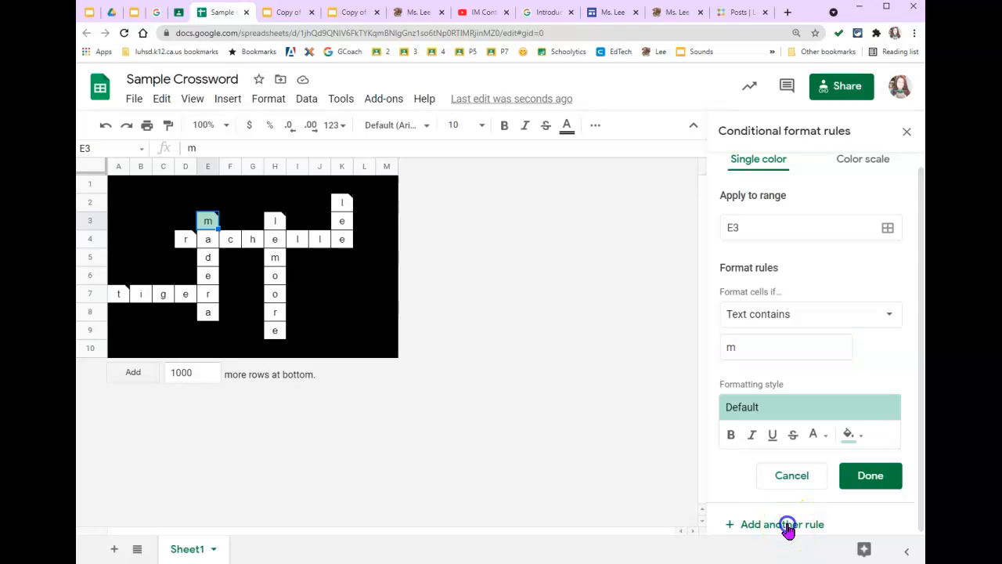
{"action": "left_click", "coordinate": [747, 320]}
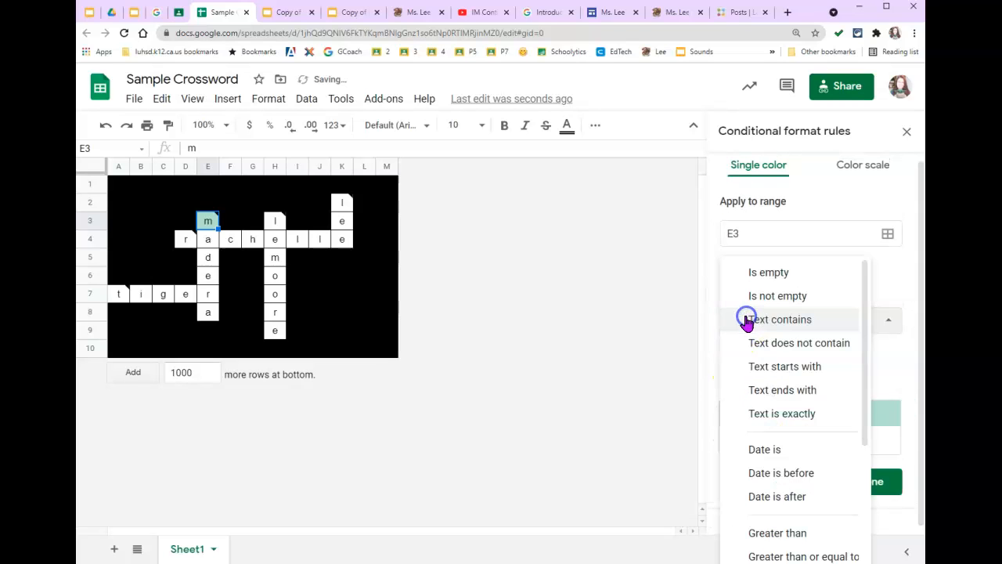
{"action": "left_click", "coordinate": [782, 345]}
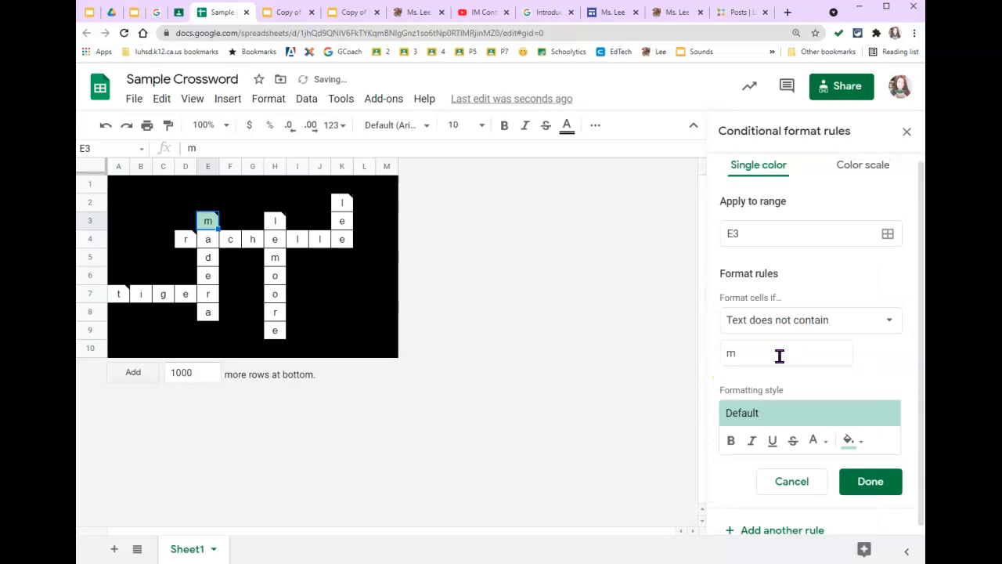
{"action": "left_click", "coordinate": [853, 443]}
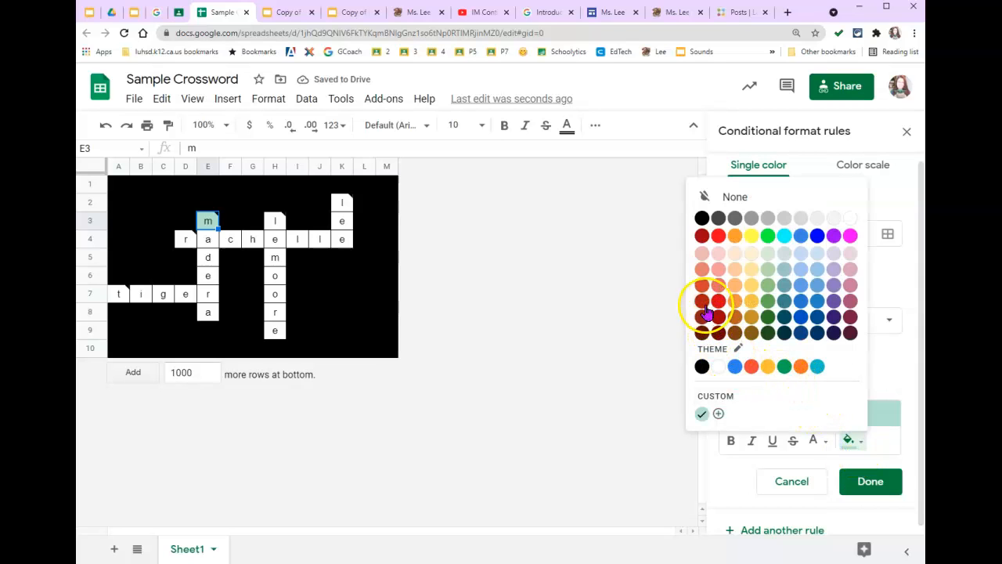
{"action": "left_click", "coordinate": [753, 256]}
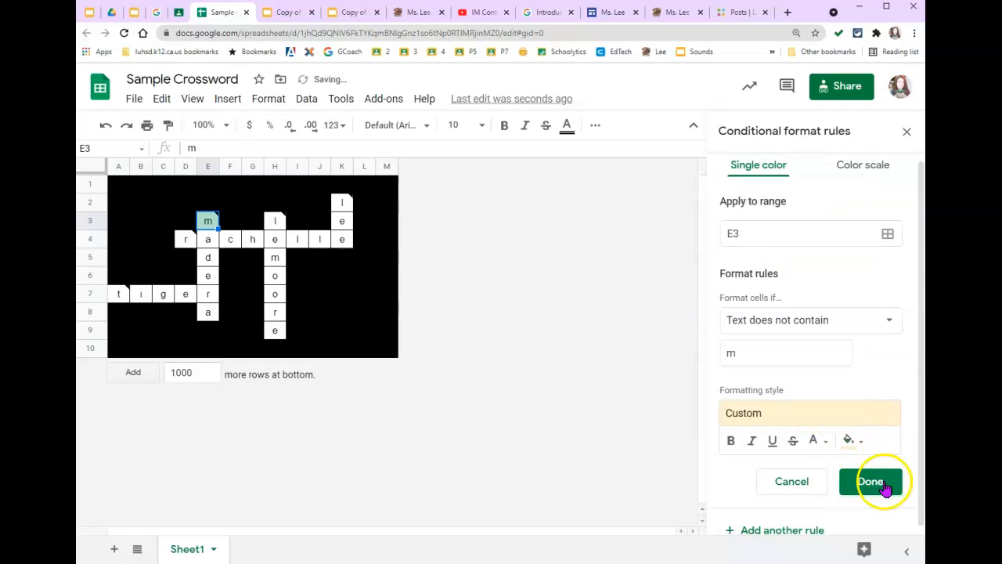
{"action": "left_click", "coordinate": [883, 480]}
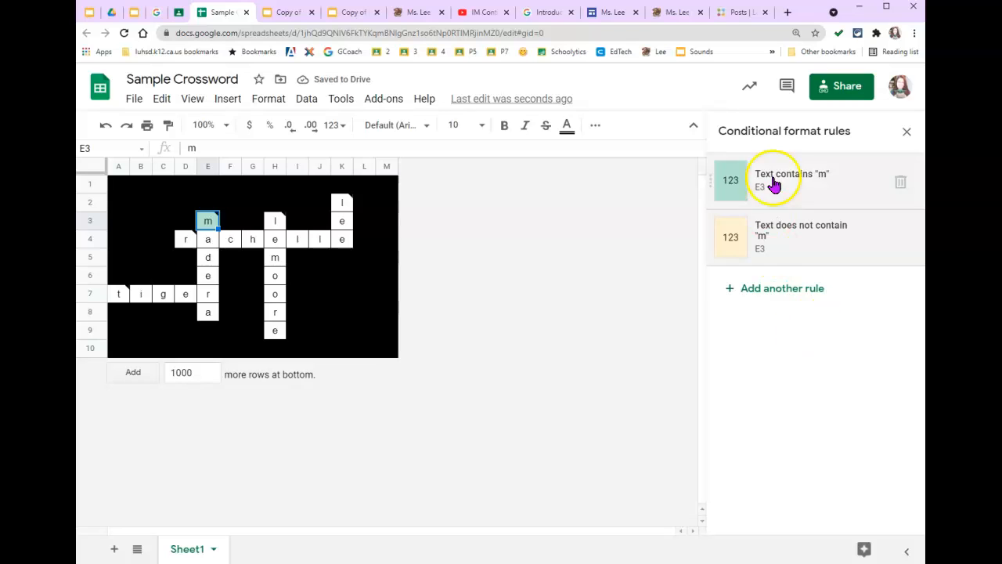
- Clear the letter in E3 to test its color rules on an empty cell
{"action": "left_click", "coordinate": [206, 224]}
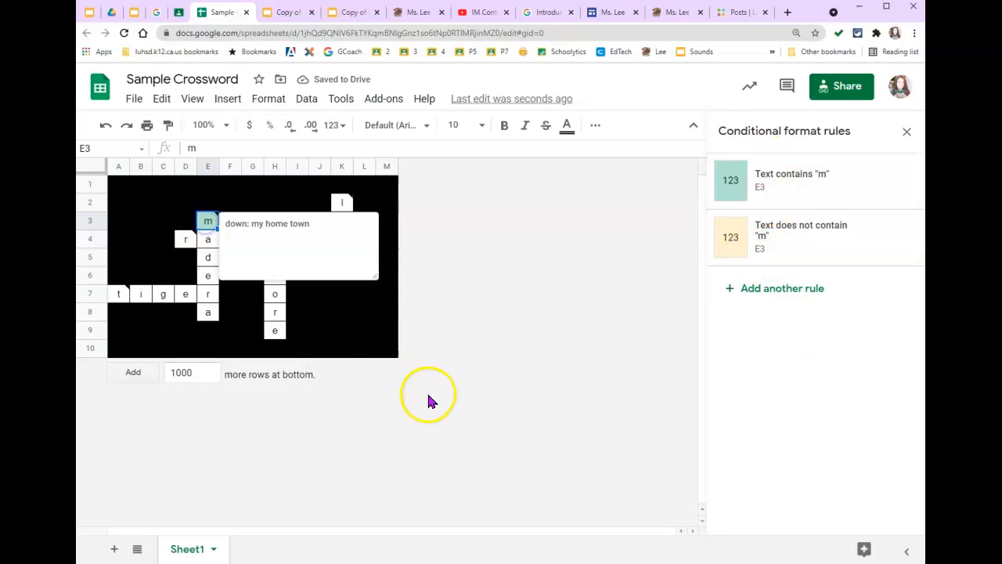
{"action": "key", "text": "Delete"}
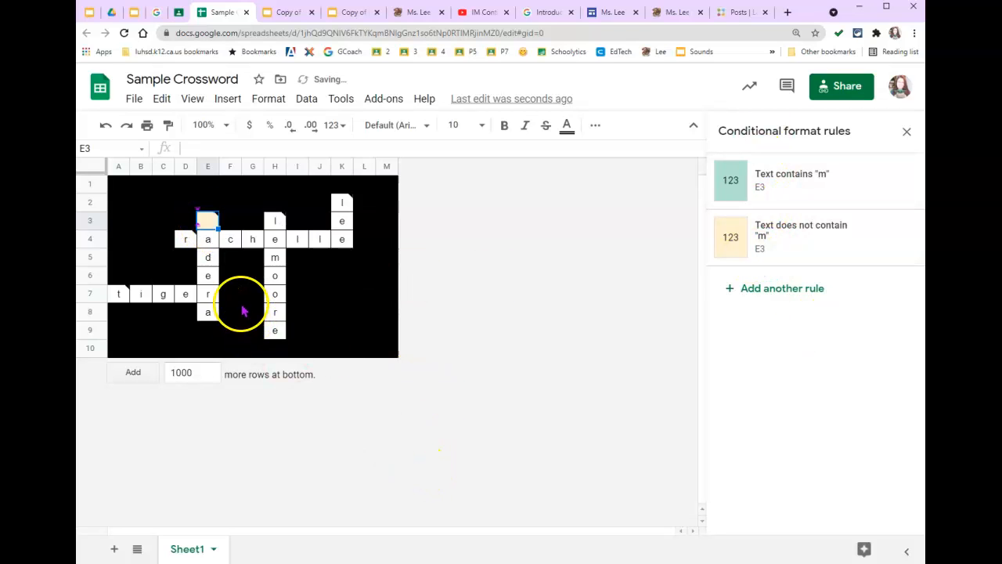
{"action": "left_click", "coordinate": [233, 297]}
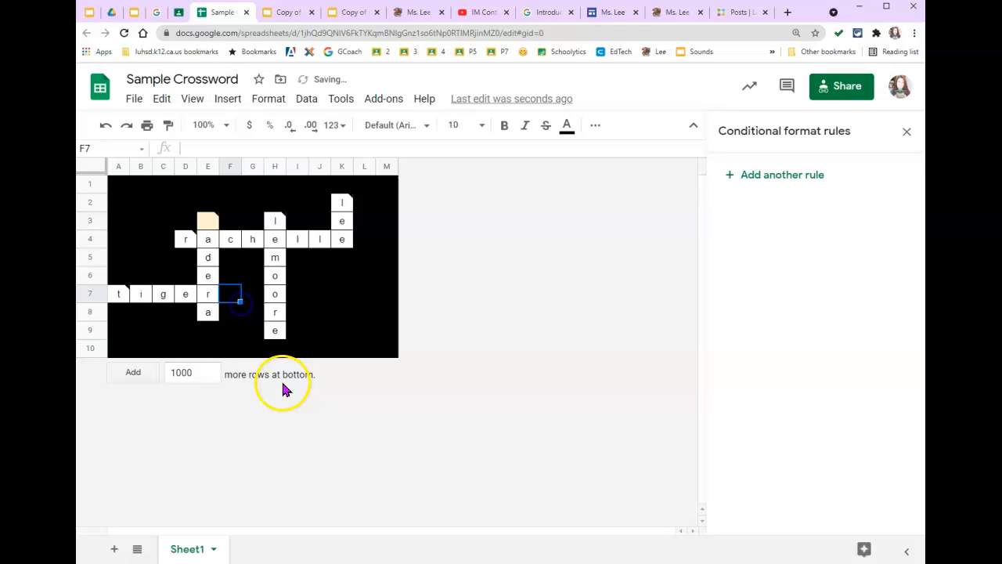
- Test the color rules in E3 by entering the wrong letters "e" and "n", followed by the correct "m"
{"action": "left_click", "coordinate": [206, 226]}
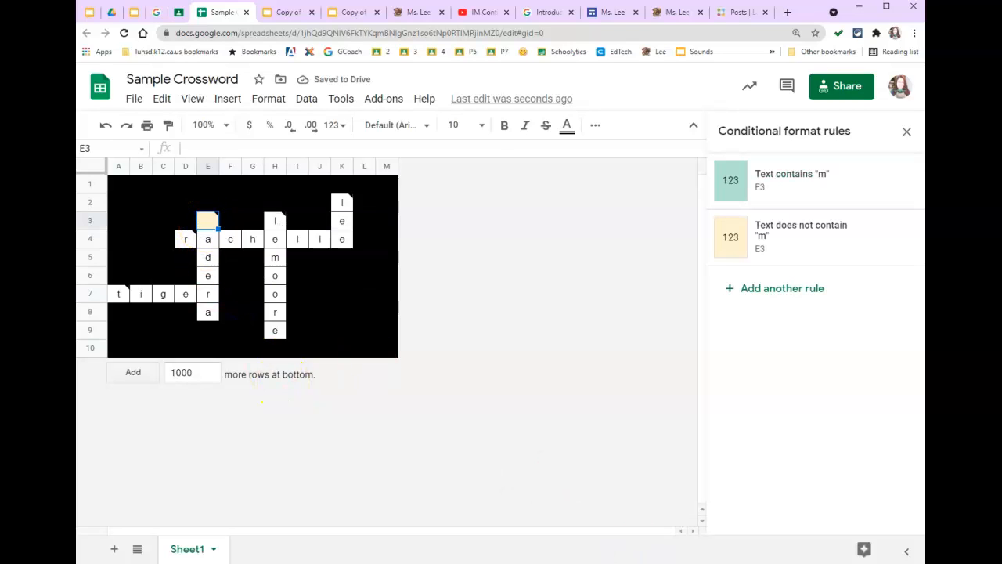
{"action": "left_click", "coordinate": [377, 350]}
{"action": "left_click", "coordinate": [208, 222]}
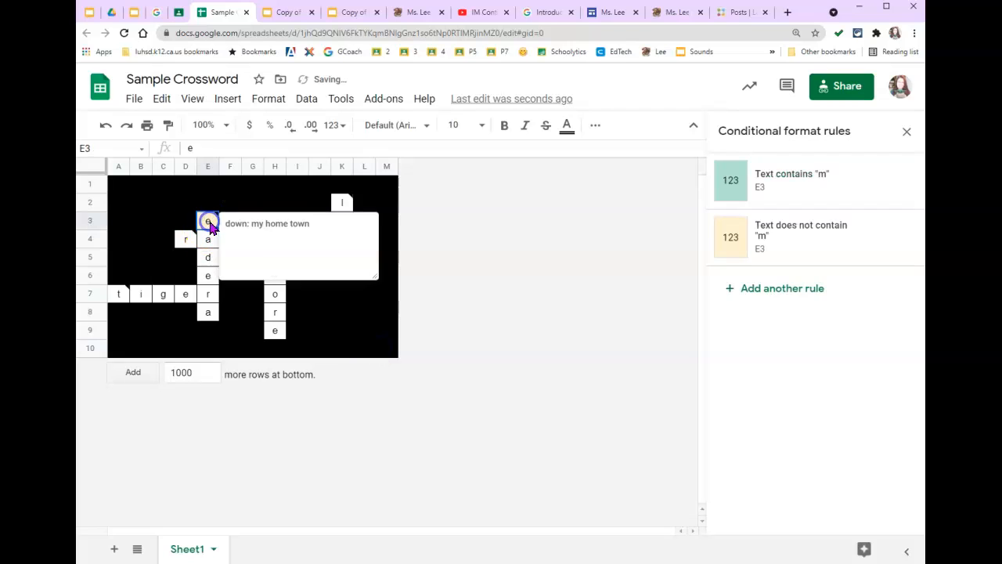
{"action": "type", "text": "n"}
{"action": "left_click", "coordinate": [343, 298]}
{"action": "left_click", "coordinate": [209, 223]}
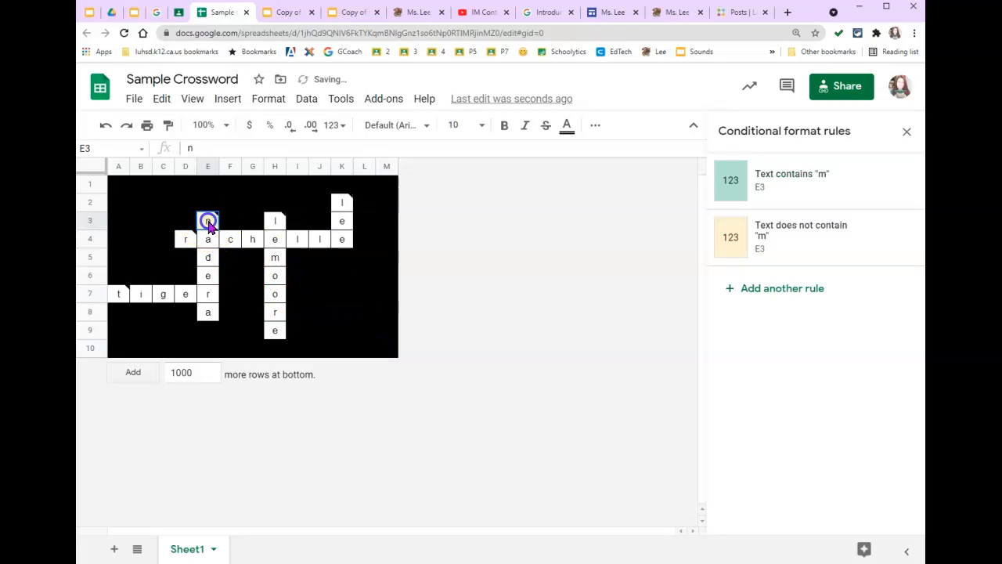
{"action": "type", "text": "m"}
{"action": "left_click", "coordinate": [314, 299]}
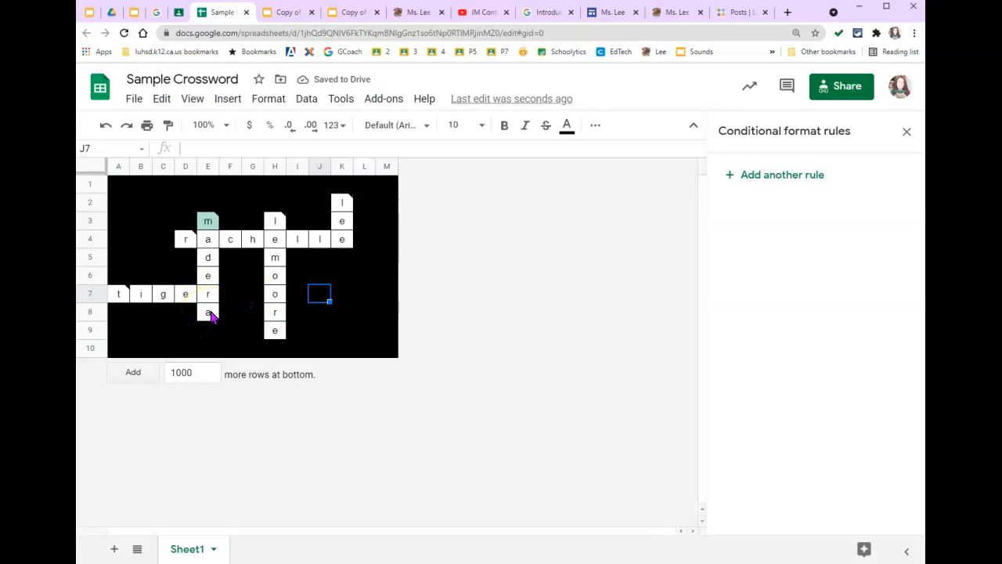
- Add a conditional format rule to E8 and E4 that applies the default green style when the text contains "a"
{"action": "left_click", "coordinate": [211, 314]}
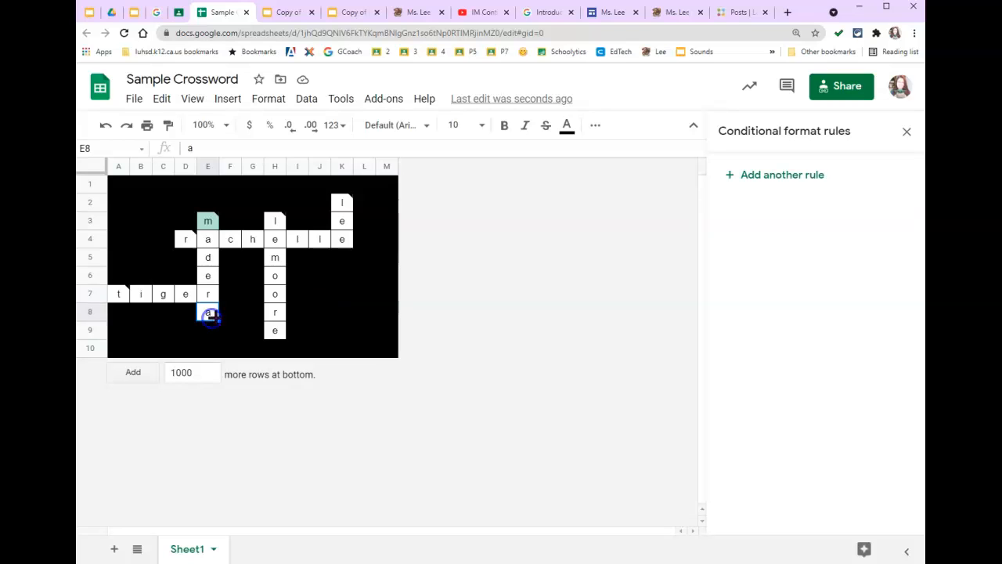
{"action": "left_click", "coordinate": [210, 239]}
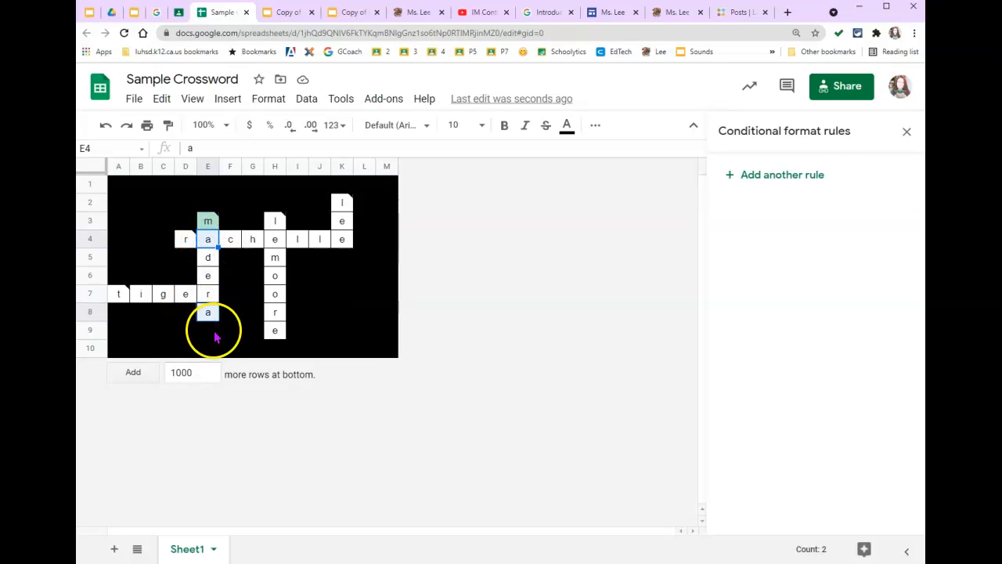
{"action": "left_click", "coordinate": [794, 176]}
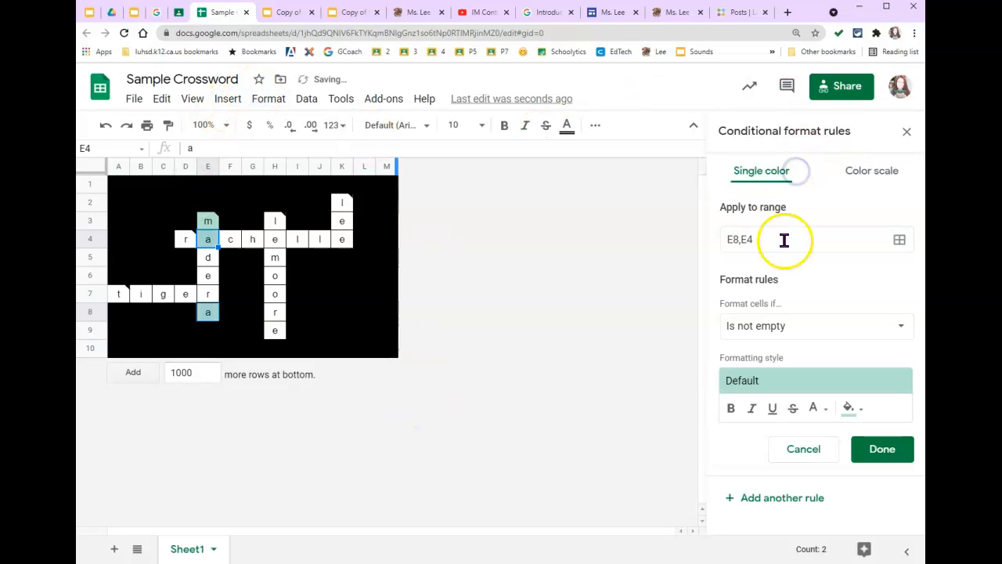
{"action": "left_click", "coordinate": [783, 330]}
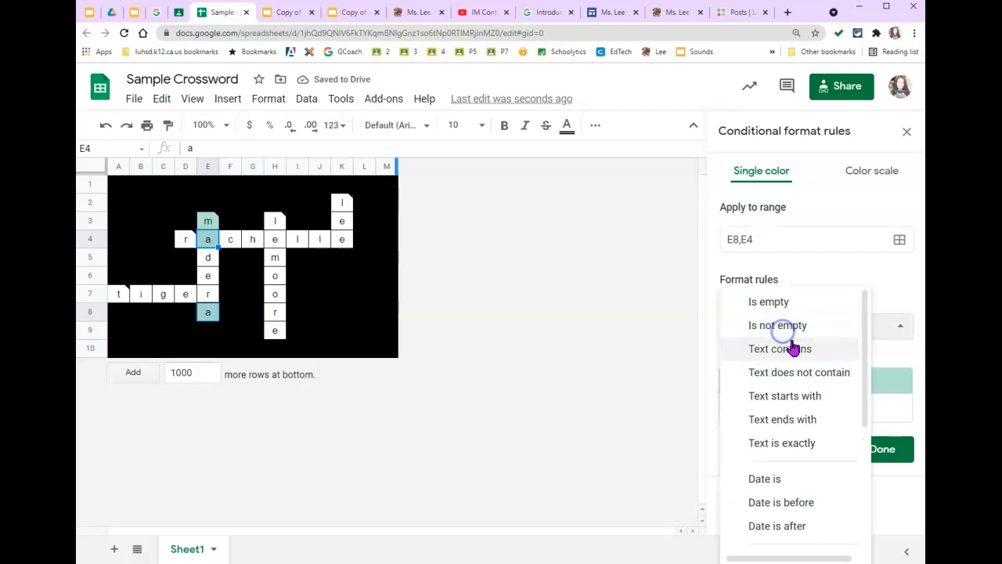
{"action": "left_click", "coordinate": [792, 350]}
{"action": "left_click", "coordinate": [781, 357]}
{"action": "type", "text": "a"}
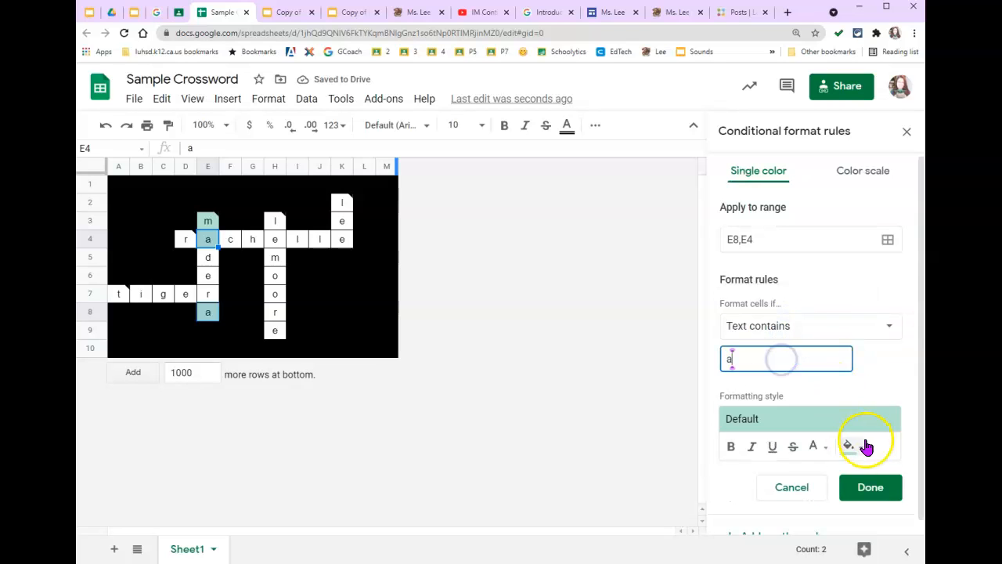
- Add a second rule to E8 and E4 that fills them light yellow when the text does not contain "a"
{"action": "scroll", "coordinate": [885, 482], "scroll_direction": "down", "scroll_amount": 1}
{"action": "left_click", "coordinate": [803, 525]}
{"action": "left_click", "coordinate": [772, 317]}
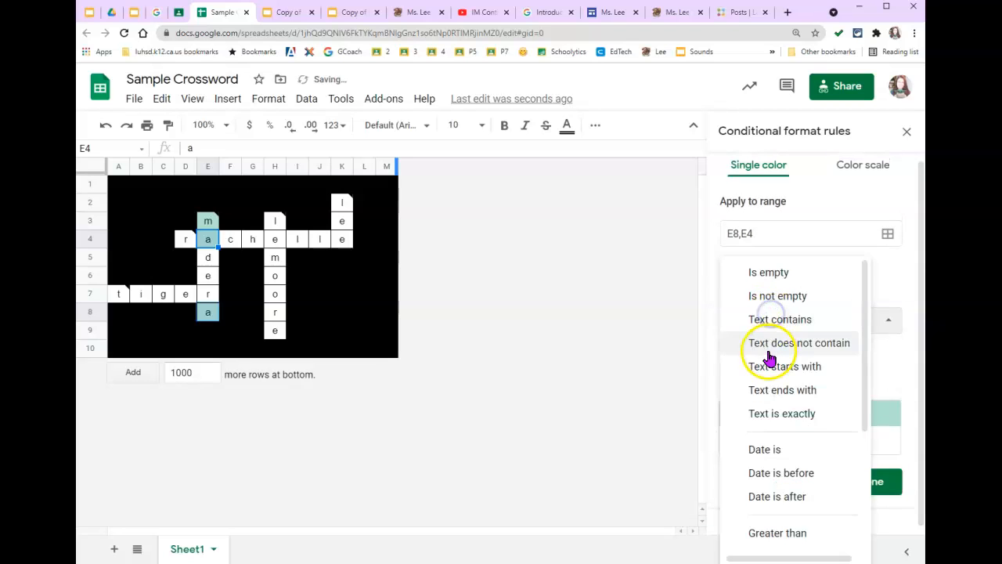
{"action": "left_click", "coordinate": [767, 342]}
{"action": "left_click", "coordinate": [852, 442]}
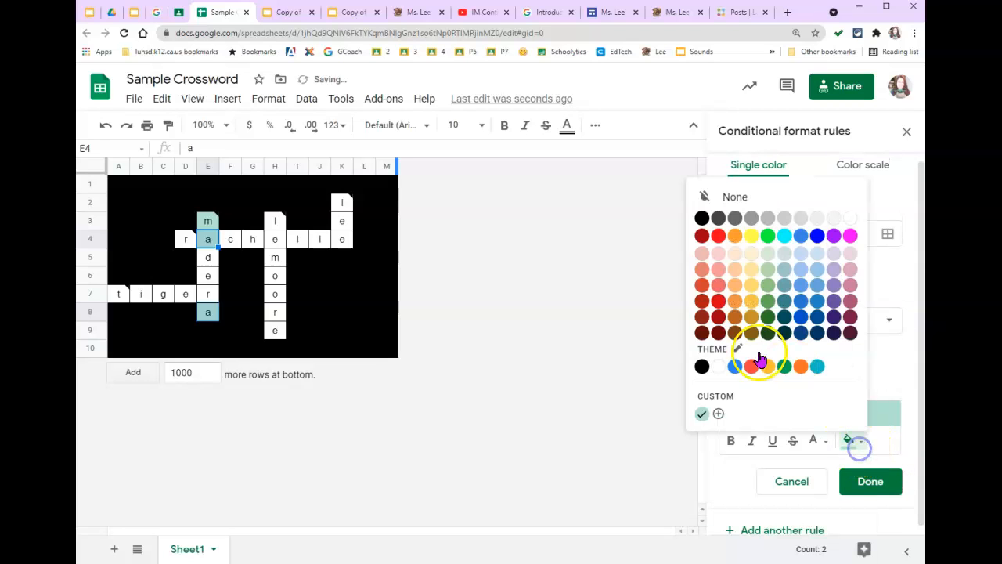
{"action": "left_click", "coordinate": [751, 254]}
{"action": "left_click", "coordinate": [854, 489]}
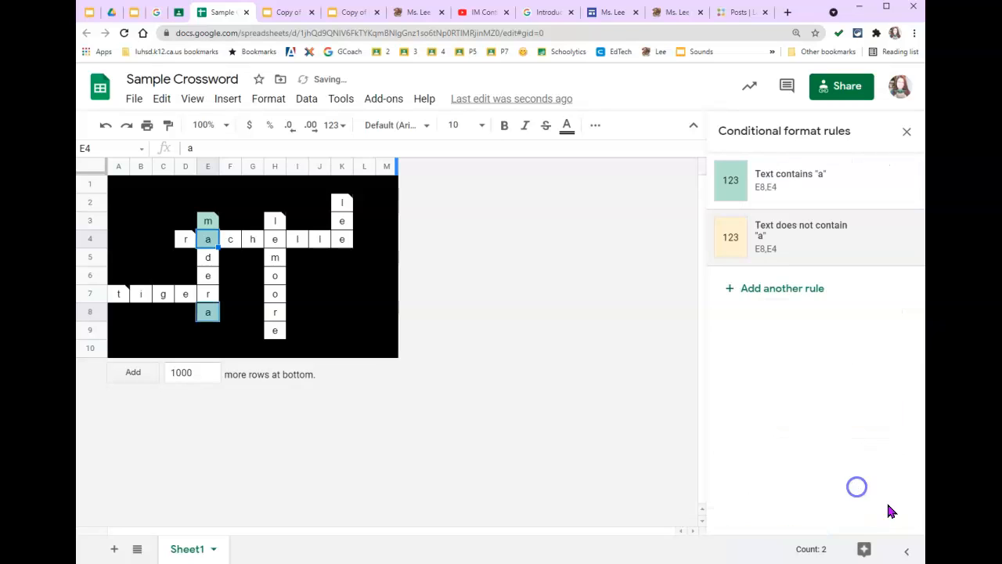
- Clear the letters from the cells that already have color rules: E4, E8 and E3
{"action": "left_click", "coordinate": [483, 317]}
{"action": "left_click", "coordinate": [207, 236]}
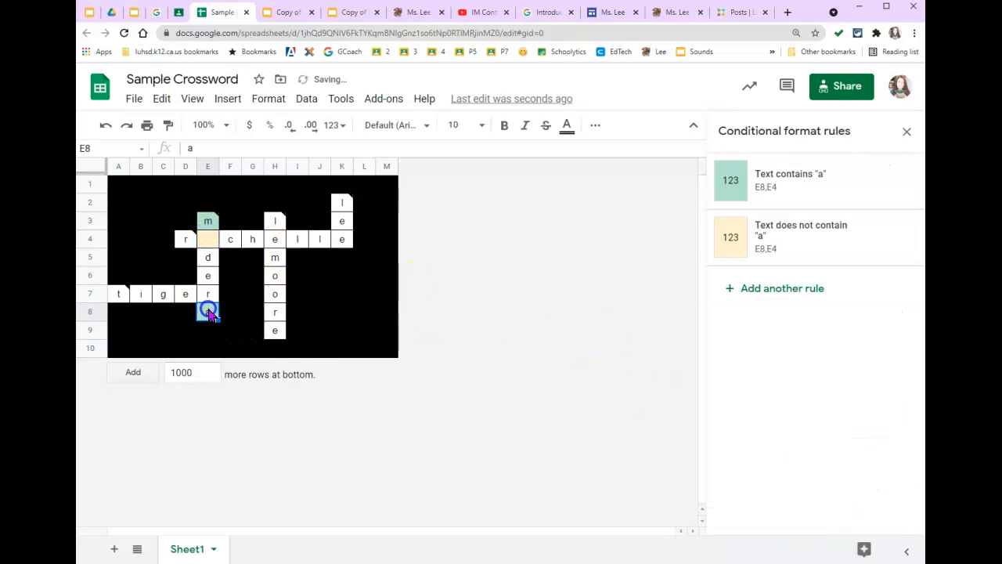
{"action": "left_click", "coordinate": [207, 220]}
{"action": "left_click", "coordinate": [468, 318]}
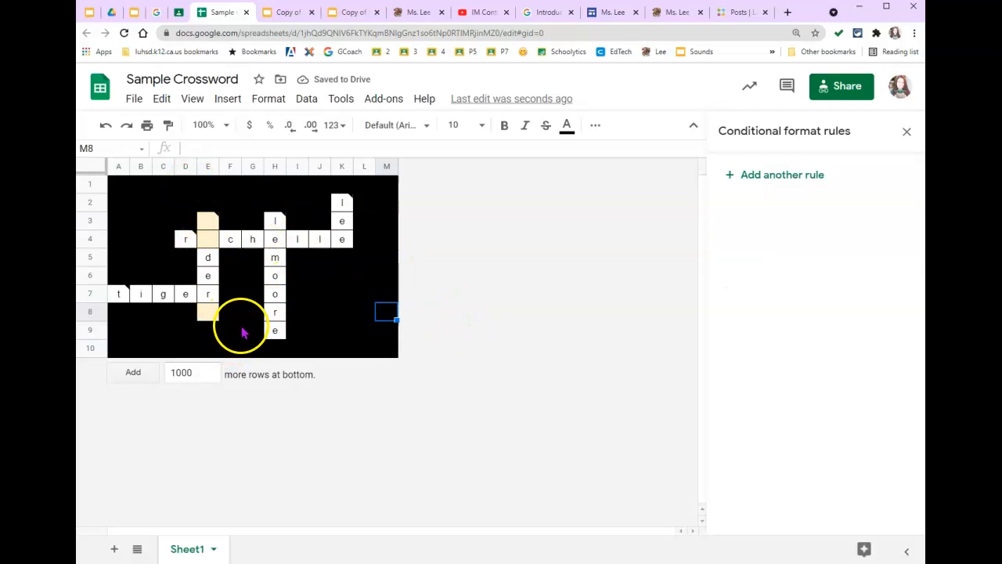
{"action": "left_click", "coordinate": [208, 295]}
{"action": "left_click", "coordinate": [180, 239]}
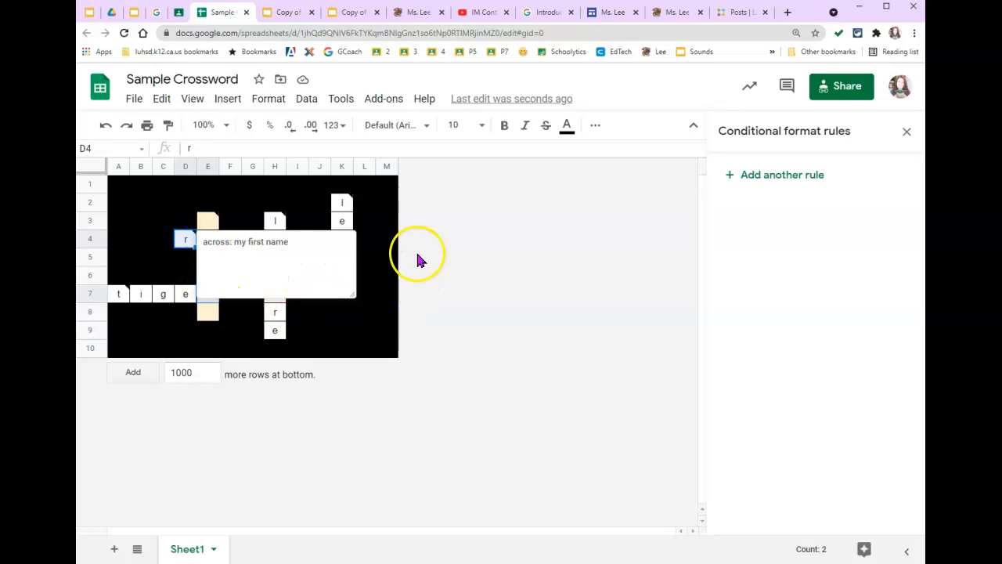
{"action": "left_click", "coordinate": [761, 177]}
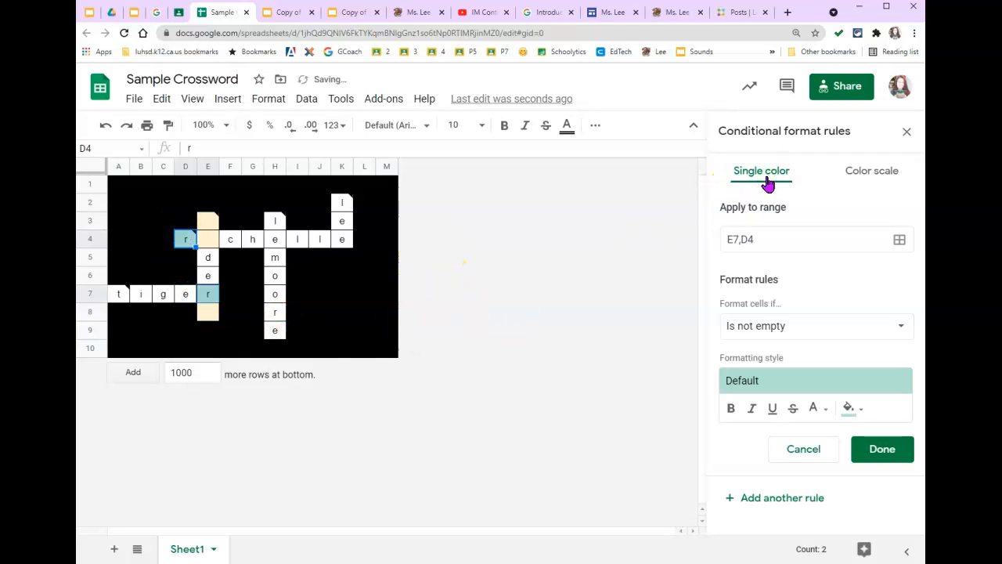
{"action": "left_click", "coordinate": [275, 312]}
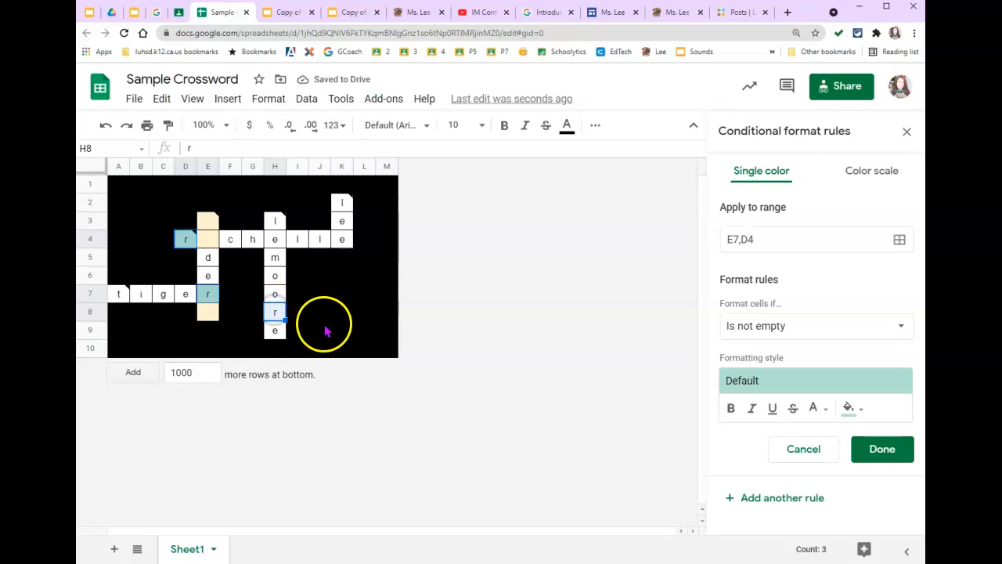
{"action": "left_click", "coordinate": [803, 451]}
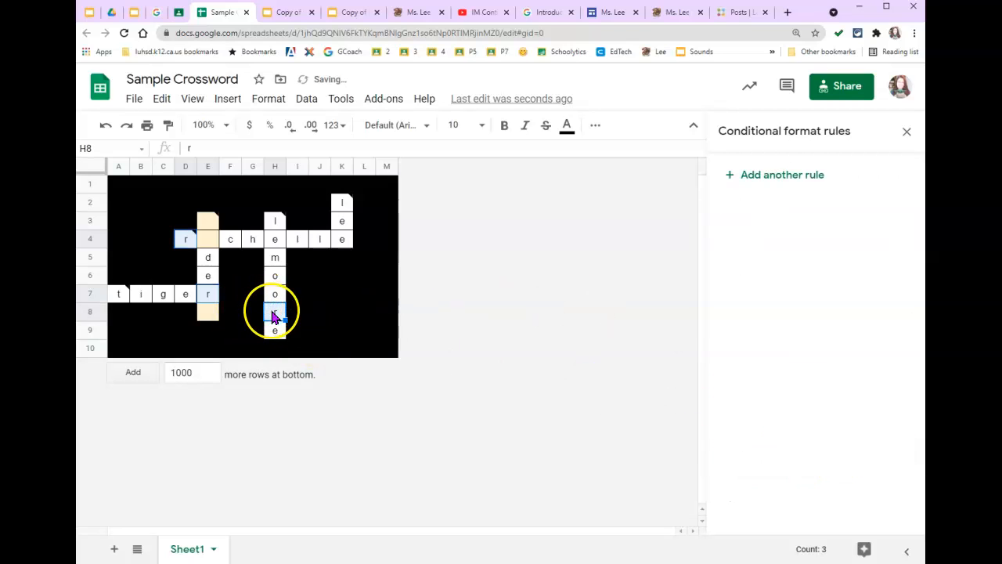
- Add a conditional format rule to H8, E7 and D4 that applies the default green style when the text contains "r"
{"action": "left_click", "coordinate": [209, 293], "text": "ctrl"}
{"action": "left_click", "coordinate": [182, 236], "text": "ctrl"}
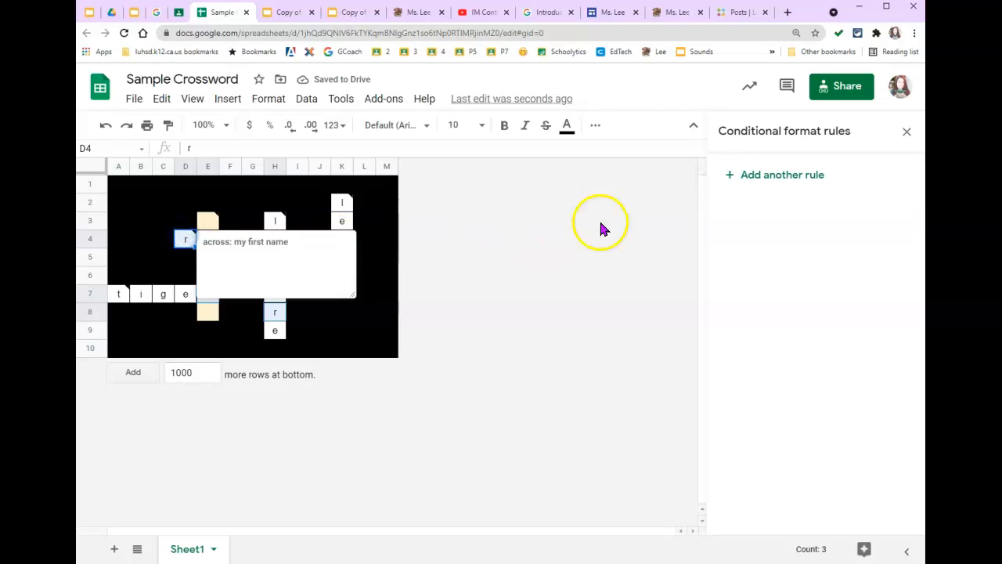
{"action": "left_click", "coordinate": [774, 174]}
{"action": "left_click", "coordinate": [788, 325]}
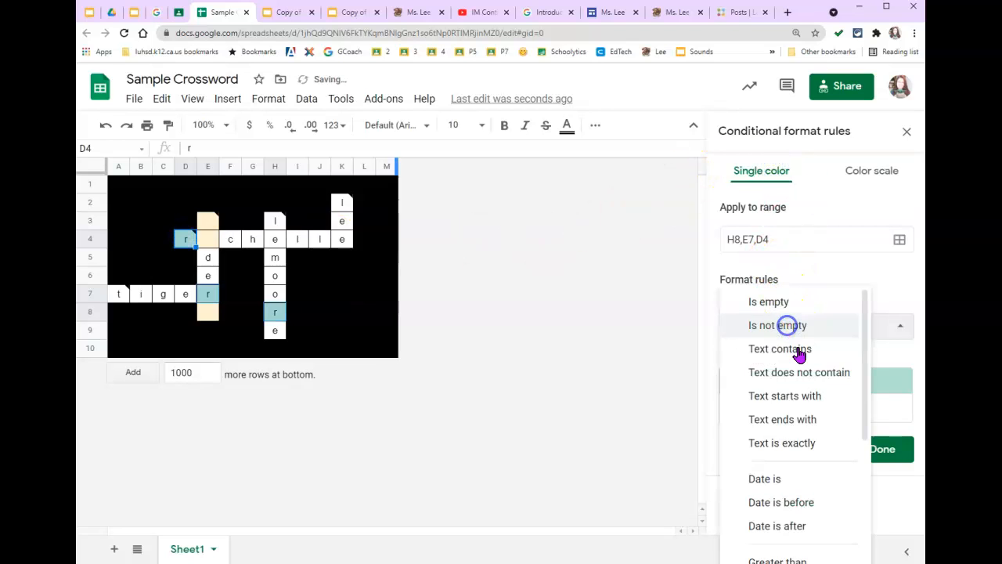
{"action": "left_click", "coordinate": [795, 351]}
{"action": "left_click", "coordinate": [788, 358]}
{"action": "left_click", "coordinate": [867, 388]}
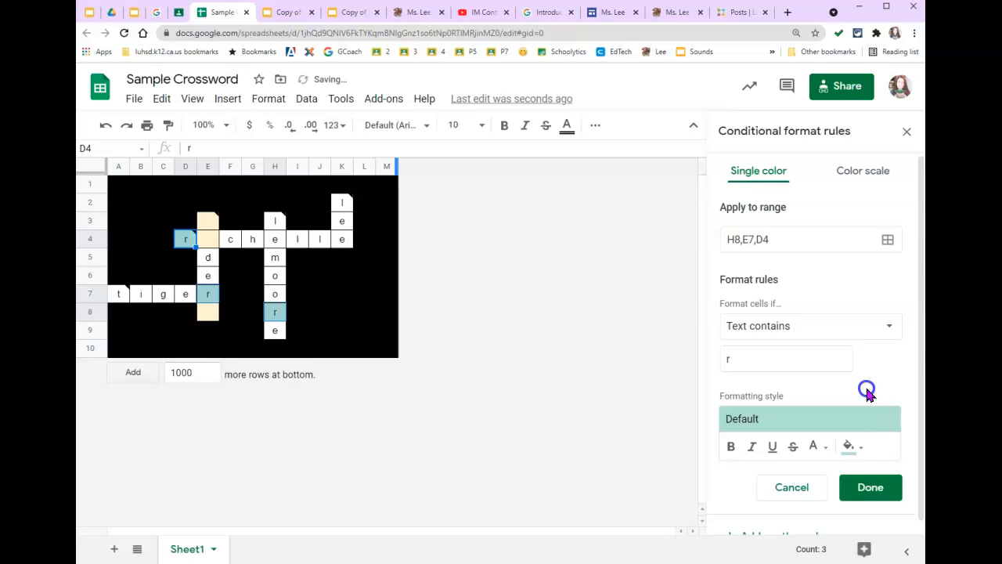
- Add a second rule to H8, E7 and D4 that fills them light yellow when the text does not contain "r"
{"action": "left_click", "coordinate": [871, 488]}
{"action": "left_click", "coordinate": [753, 233]}
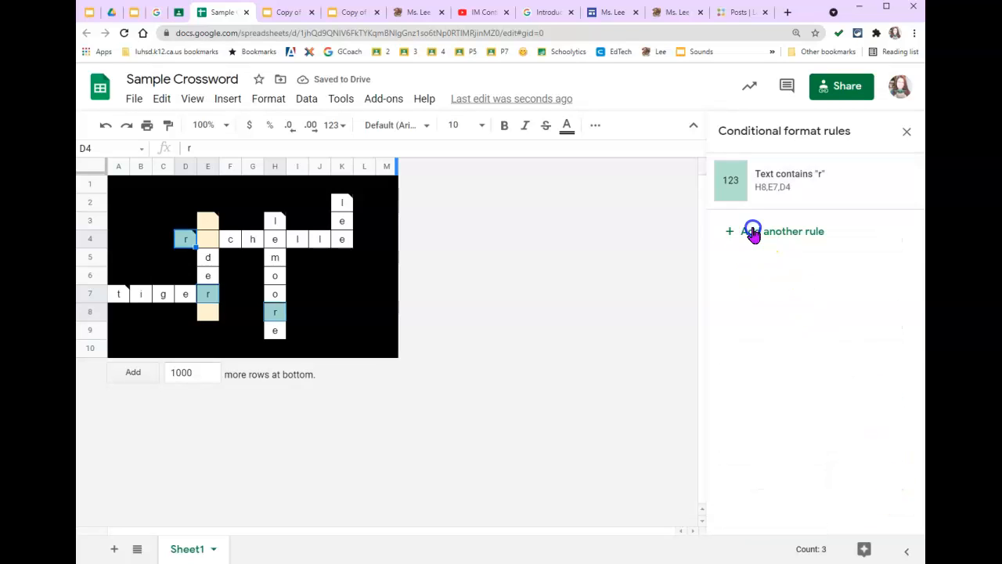
{"action": "left_click", "coordinate": [776, 329]}
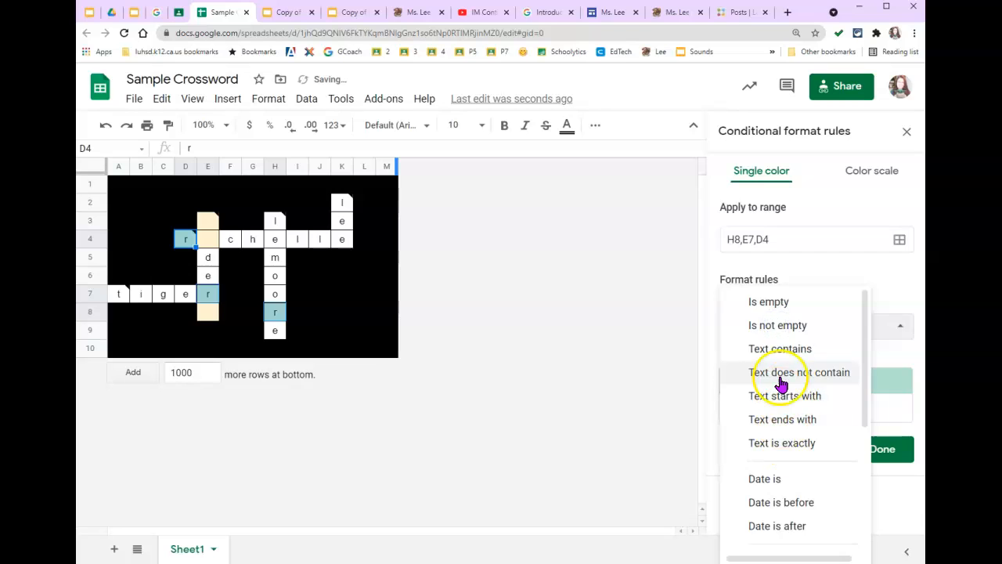
{"action": "left_click", "coordinate": [780, 384]}
{"action": "left_click", "coordinate": [759, 361]}
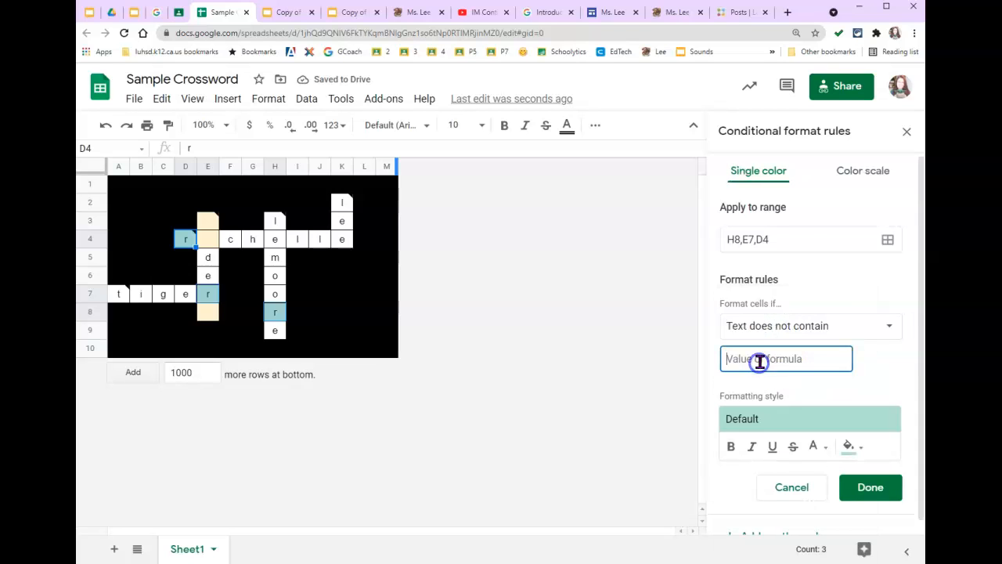
{"action": "type", "text": "r"}
{"action": "left_click", "coordinate": [849, 451]}
{"action": "left_click", "coordinate": [750, 261]}
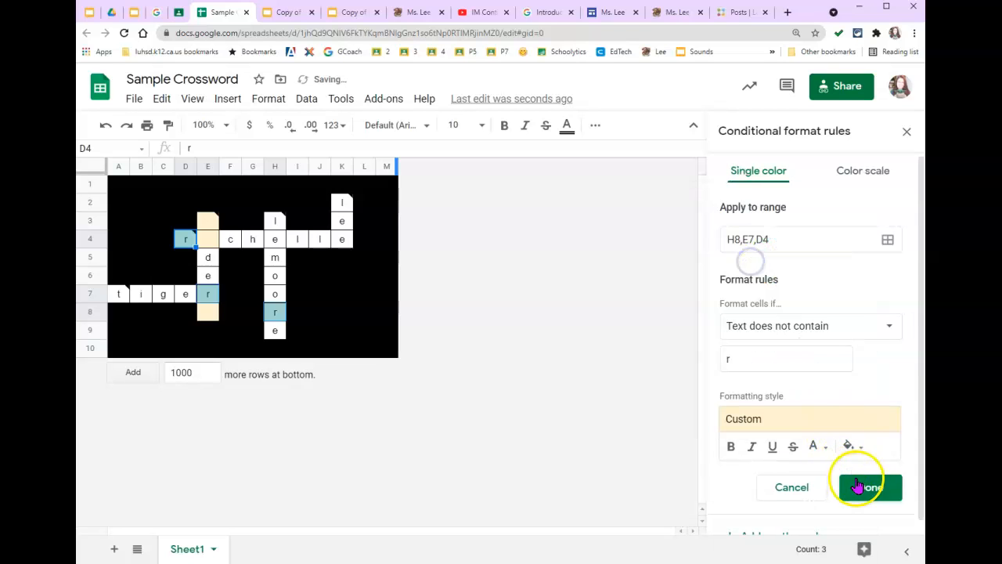
{"action": "left_click", "coordinate": [857, 487]}
- Clear the letters from H8 and E7
{"action": "left_click", "coordinate": [276, 313]}
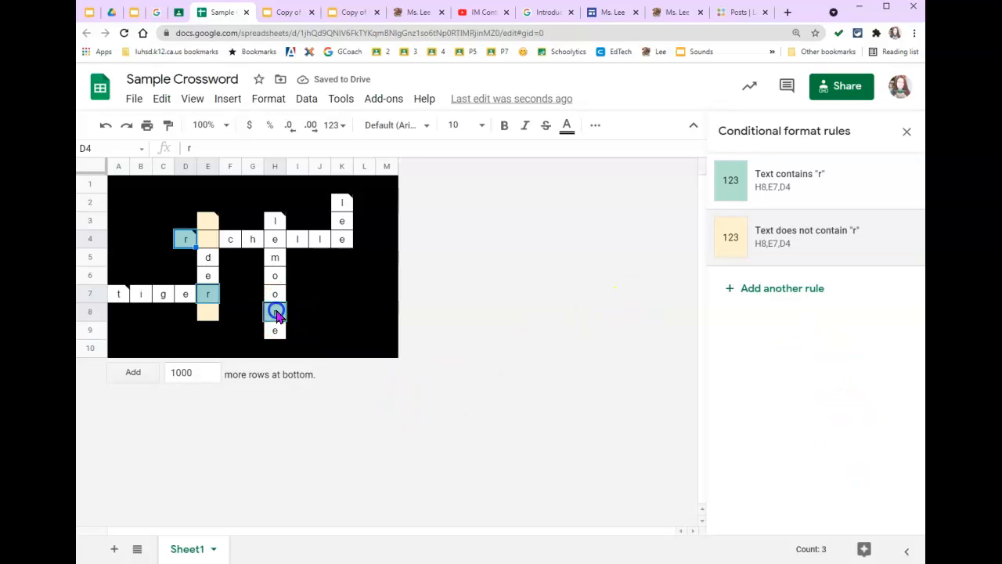
{"action": "key", "text": "Delete"}
{"action": "left_click", "coordinate": [207, 292]}
{"action": "key", "text": "Delete"}
{"action": "left_click", "coordinate": [180, 228]}
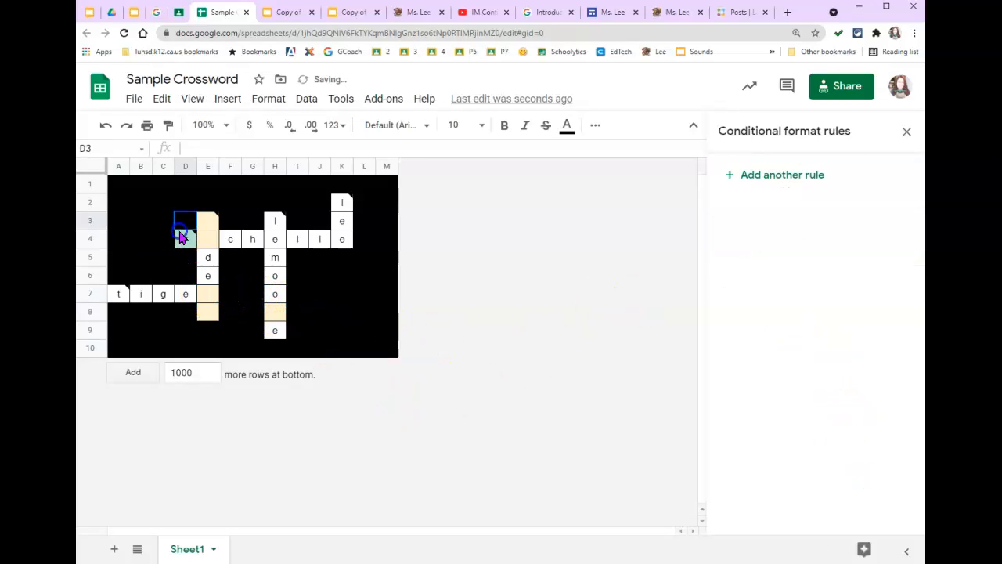
{"action": "left_click", "coordinate": [391, 316]}
- Add a conditional format rule to K3:K4, H4, H9, E6 and D7 that applies the default green style when the text contains "e"
{"action": "left_click_drag", "start_coordinate": [341, 223], "coordinate": [342, 239]}
{"action": "left_click", "coordinate": [277, 242], "text": "ctrl"}
{"action": "left_click", "coordinate": [275, 330], "text": "ctrl"}
{"action": "left_click", "coordinate": [207, 276], "text": "ctrl"}
{"action": "left_click", "coordinate": [181, 297], "text": "ctrl"}
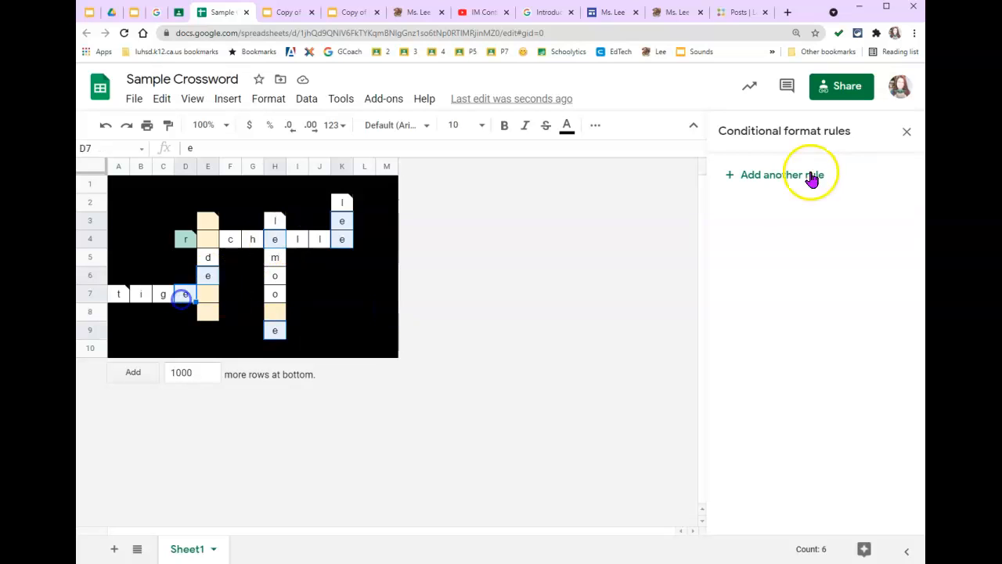
{"action": "left_click", "coordinate": [812, 179]}
{"action": "left_click", "coordinate": [851, 448]}
{"action": "left_click", "coordinate": [869, 485]}
- Add a light yellow rule for text not containing "e" to the same cells, and clear their letters
{"action": "left_click", "coordinate": [812, 231]}
{"action": "left_click", "coordinate": [734, 259]}
{"action": "left_click", "coordinate": [868, 487]}
{"action": "left_click", "coordinate": [343, 238]}
- Give H6 and H7 a green rule for text containing "o" and a light yellow rule otherwise, and clear H6, H7 and D4
{"action": "left_click", "coordinate": [275, 278]}
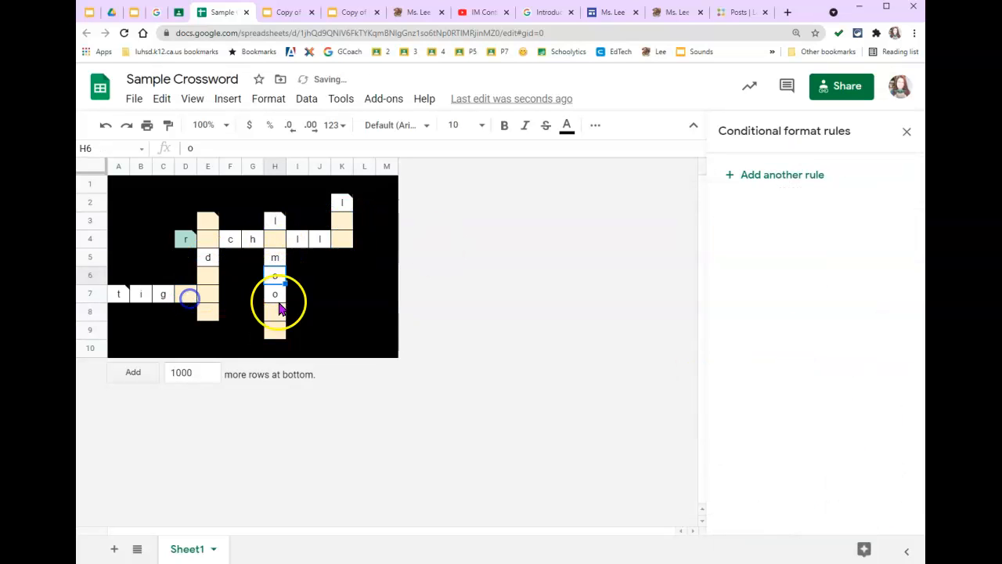
{"action": "left_click", "coordinate": [783, 175]}
{"action": "type", "text": "o"}
{"action": "left_click", "coordinate": [877, 487]}
{"action": "left_click", "coordinate": [860, 487]}
{"action": "left_click", "coordinate": [321, 311]}
{"action": "key", "text": "Delete"}
- Give K2, I4:J4 and H3 a green rule for text containing "l" and a light yellow rule for text not containing it
{"action": "left_click", "coordinate": [342, 203]}
{"action": "left_click", "coordinate": [322, 237], "text": "ctrl"}
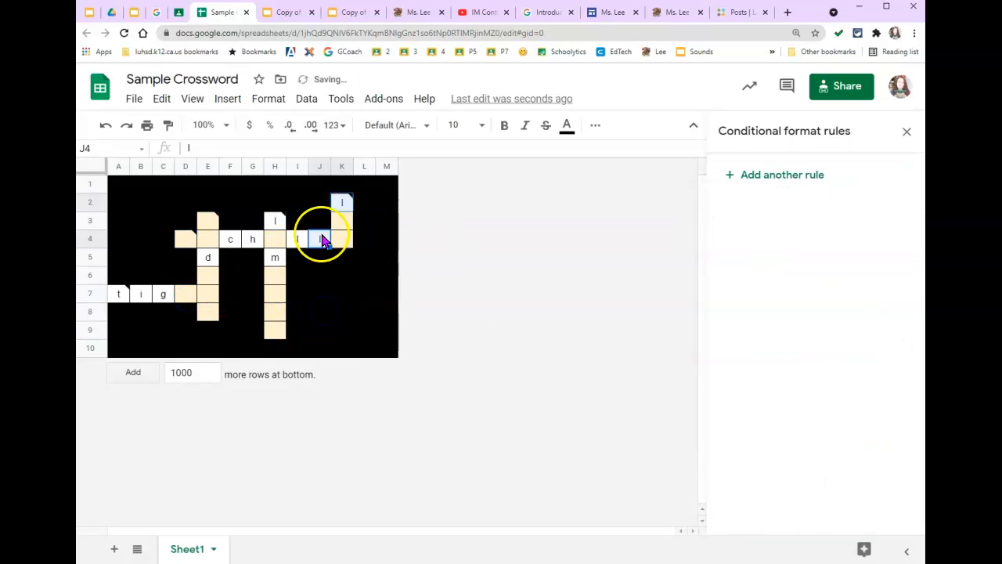
{"action": "left_click", "coordinate": [278, 222], "text": "ctrl"}
{"action": "left_click", "coordinate": [762, 171]}
{"action": "left_click", "coordinate": [762, 144]}
{"action": "type", "text": "l"}
{"action": "left_click", "coordinate": [852, 447]}
{"action": "left_click", "coordinate": [734, 259]}
{"action": "left_click", "coordinate": [869, 487]}
- Clear the letters from K2, I4:J4 and H3
{"action": "left_click", "coordinate": [281, 223]}
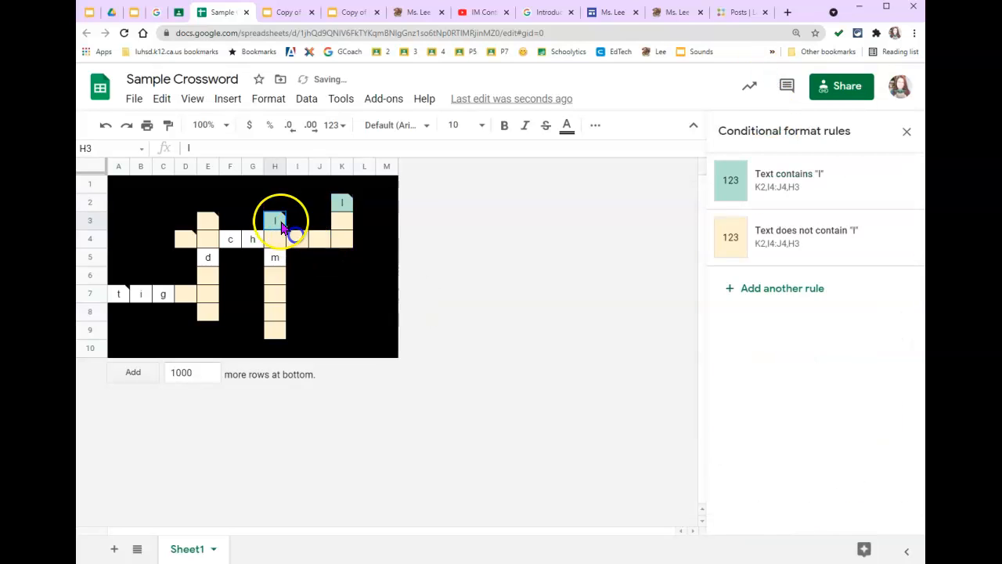
{"action": "key", "text": "Delete"}
{"action": "left_click", "coordinate": [365, 294]}
- Try to add a green text-contains rule for the "m" cell, H5
{"action": "left_click", "coordinate": [767, 177]}
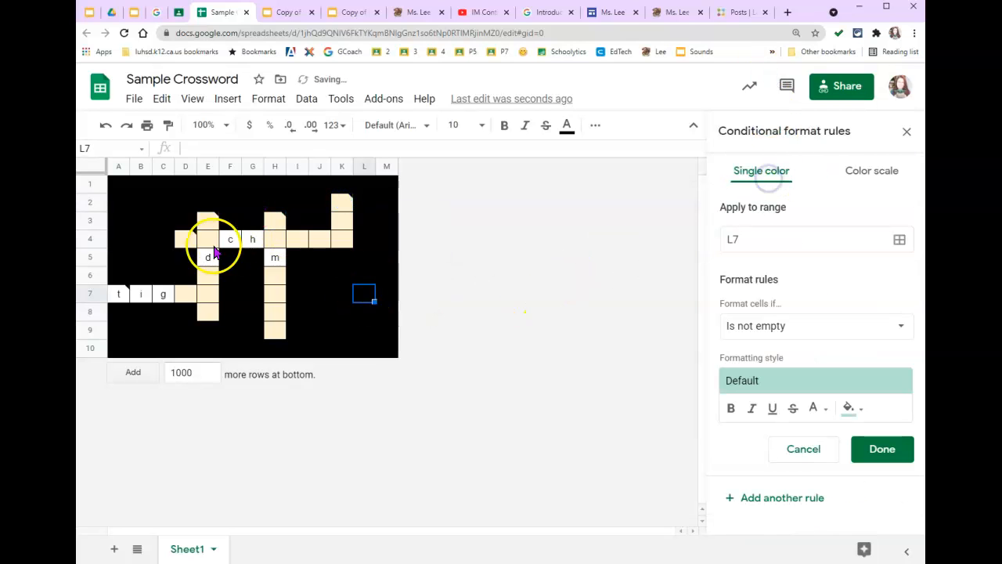
{"action": "left_click", "coordinate": [274, 259]}
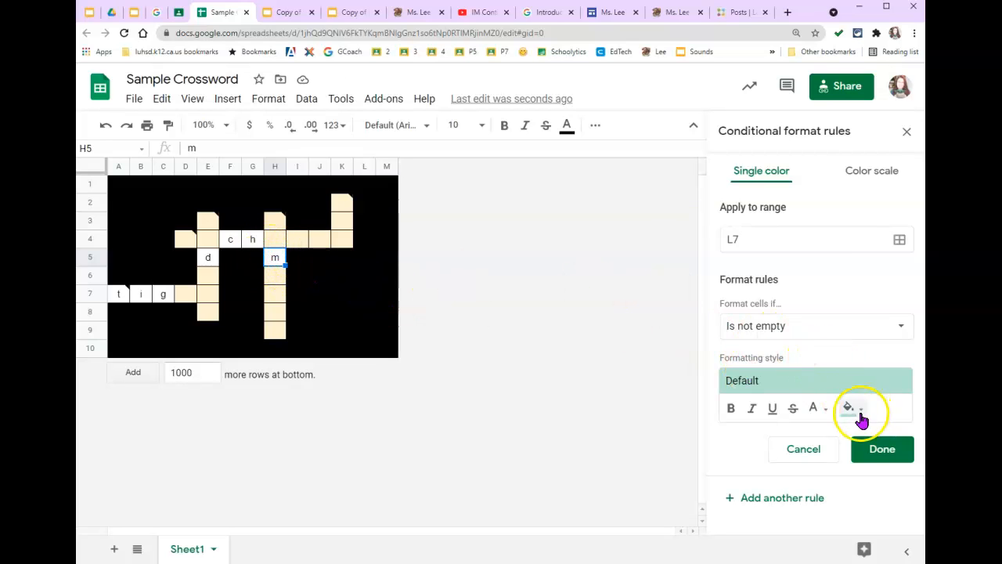
{"action": "left_click", "coordinate": [795, 327]}
{"action": "left_click", "coordinate": [796, 352]}
{"action": "left_click", "coordinate": [781, 360]}
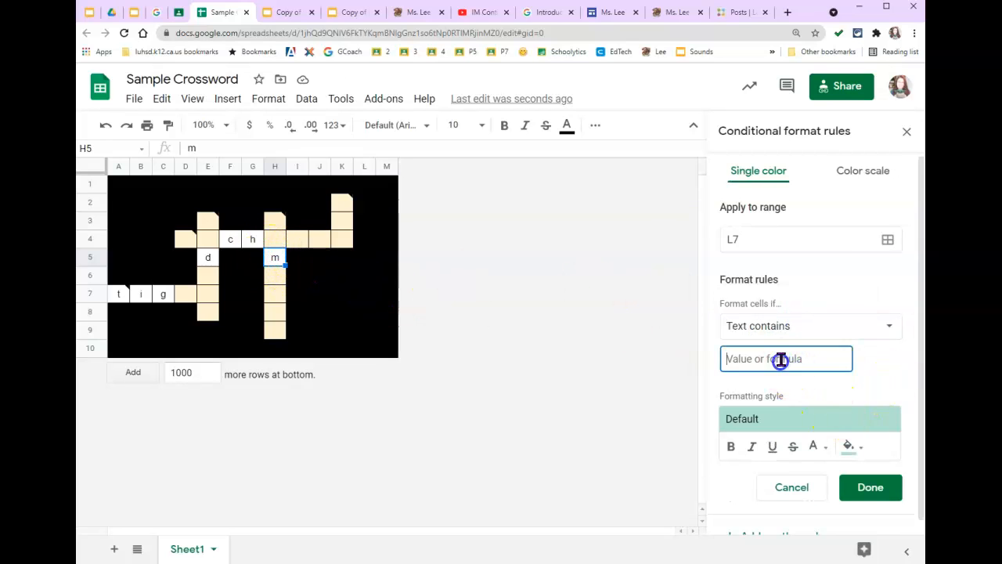
{"action": "left_click", "coordinate": [877, 487]}
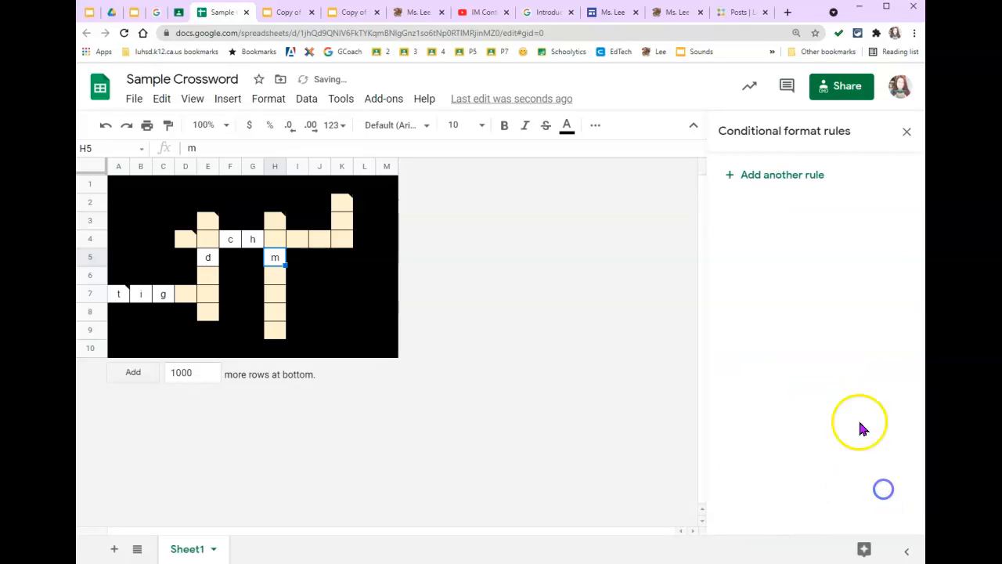
- Add a conditional format rule to H5 that applies the default green style when the text contains "m"
{"action": "left_click", "coordinate": [773, 173]}
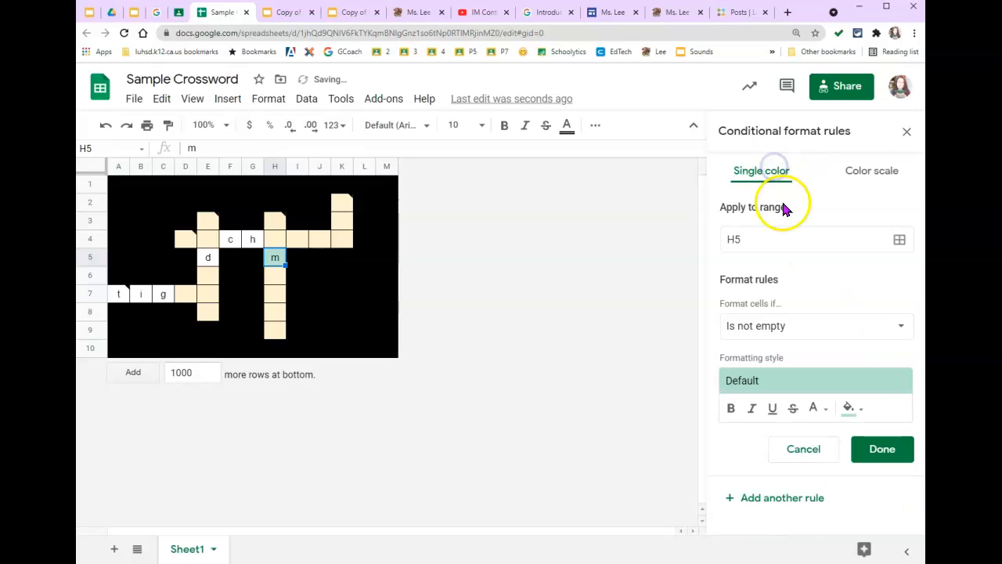
{"action": "left_click", "coordinate": [746, 323]}
{"action": "left_click", "coordinate": [783, 351]}
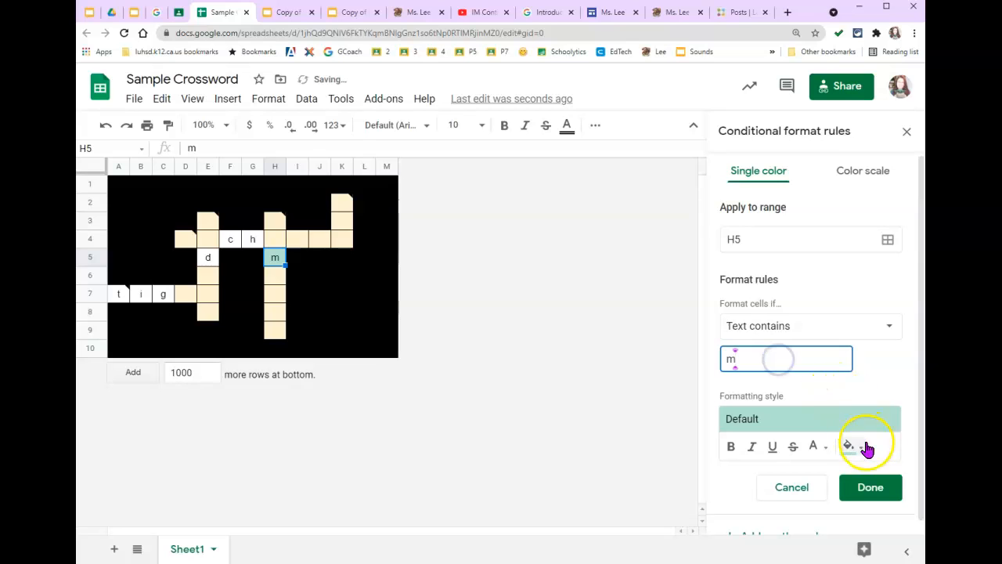
{"action": "left_click", "coordinate": [866, 484]}
- Add a second rule to H5 that fills it light yellow when the text does not contain "m"
{"action": "left_click", "coordinate": [739, 233]}
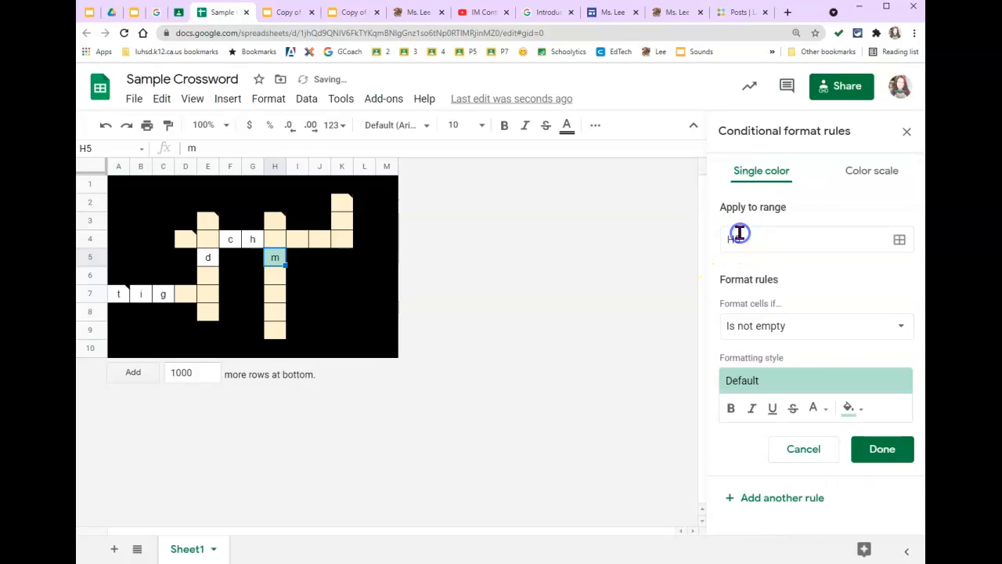
{"action": "left_click", "coordinate": [788, 327]}
{"action": "left_click", "coordinate": [789, 370]}
{"action": "type", "text": "m"}
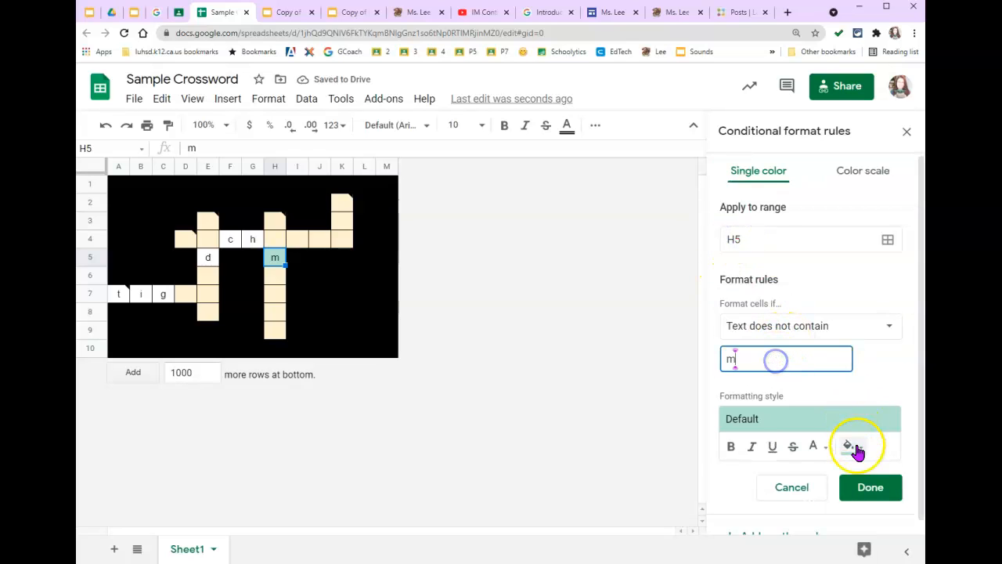
{"action": "left_click", "coordinate": [849, 446]}
{"action": "left_click", "coordinate": [745, 260]}
{"action": "left_click", "coordinate": [870, 486]}
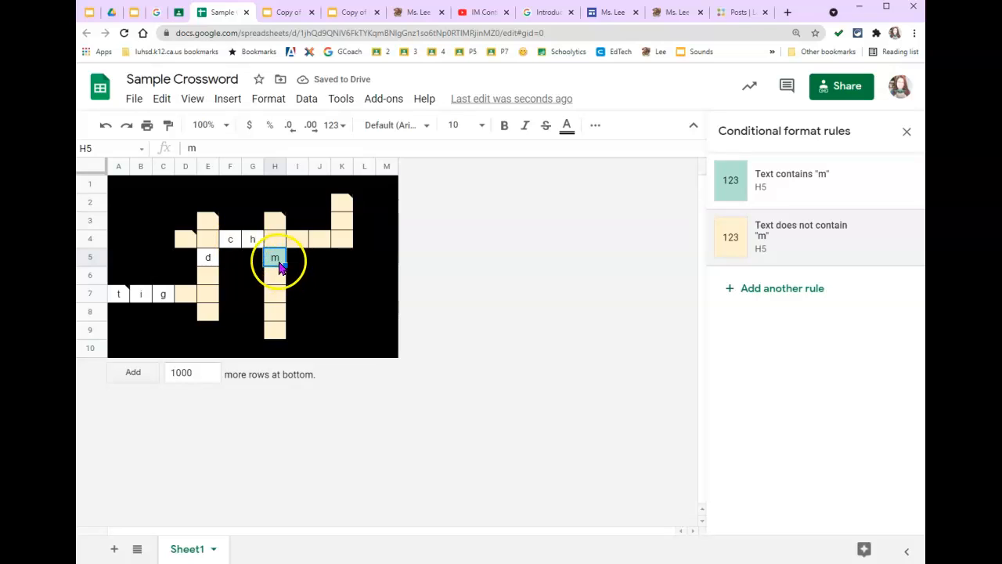
- Undo and redo the last rule on H5, and clear the letter from the cell
{"action": "key", "text": "ctrl+z"}
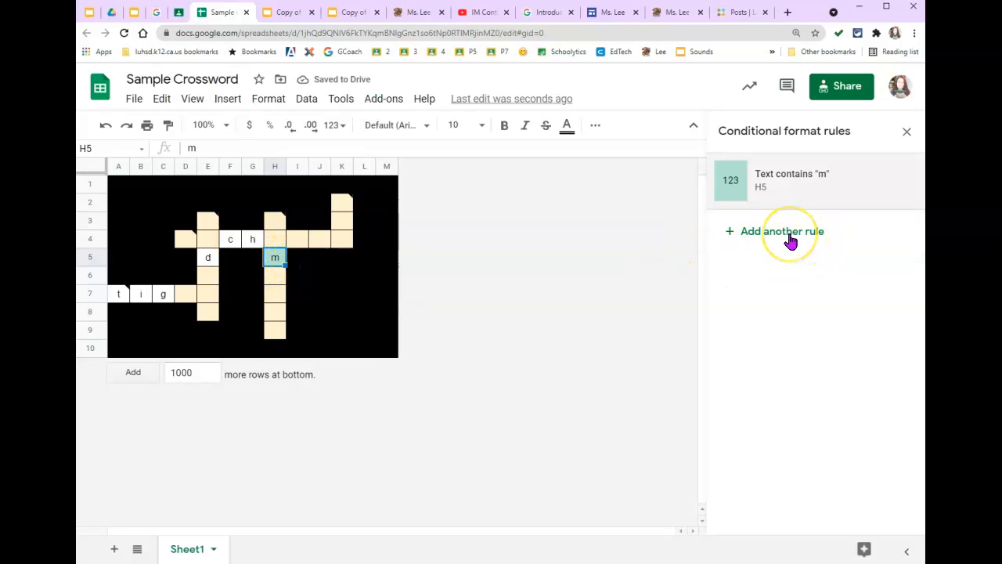
{"action": "key", "text": "ctrl+y"}
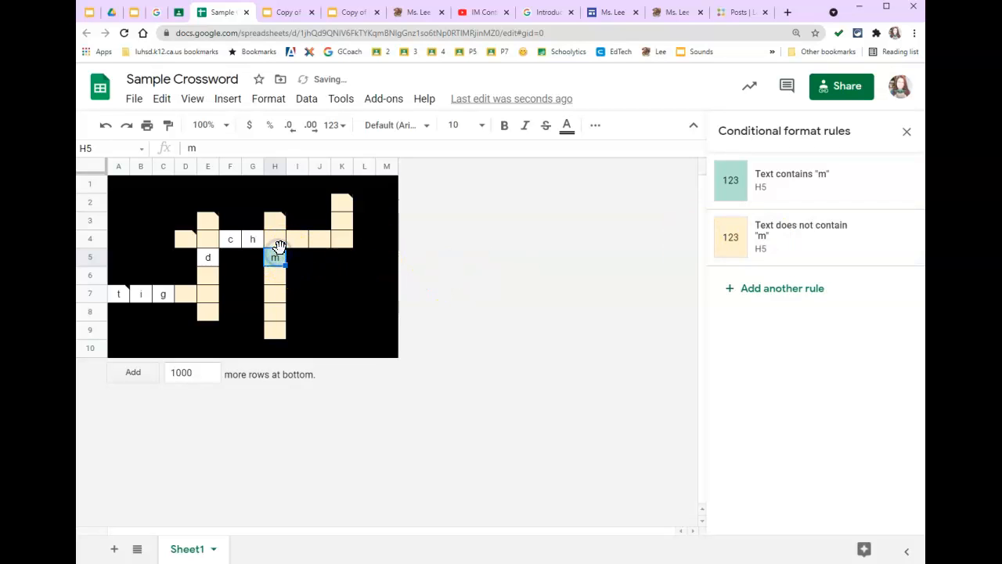
{"action": "key", "text": "Delete"}
{"action": "left_click", "coordinate": [340, 311]}
- Set up G4's conditional formatting for the letter "h", with light yellow when it is missing, and clear the cell
{"action": "left_click", "coordinate": [252, 241]}
{"action": "left_click", "coordinate": [783, 173]}
{"action": "left_click", "coordinate": [827, 170]}
- Give F4 a default green rule for text containing "c" and a light yellow rule for text not containing it
{"action": "left_click", "coordinate": [231, 240]}
{"action": "left_click", "coordinate": [783, 173]}
{"action": "left_click", "coordinate": [776, 326]}
{"action": "left_click", "coordinate": [781, 349]}
{"action": "type", "text": "c"}
{"action": "left_click", "coordinate": [867, 487]}
{"action": "left_click", "coordinate": [783, 231]}
{"action": "left_click", "coordinate": [850, 444]}
{"action": "left_click", "coordinate": [753, 259]}
- Give E5 a default green rule for text containing "d" and a light yellow rule otherwise, and clear its letter
{"action": "left_click", "coordinate": [207, 256]}
{"action": "left_click", "coordinate": [773, 174]}
{"action": "type", "text": "d"}
{"action": "left_click", "coordinate": [870, 487]}
{"action": "left_click", "coordinate": [783, 231]}
{"action": "left_click", "coordinate": [850, 444]}
{"action": "left_click", "coordinate": [869, 487]}
{"action": "key", "text": "Delete"}
- Give C7 a green rule for text containing "g" and a light yellow rule otherwise, and clear its letter
{"action": "left_click", "coordinate": [163, 294]}
{"action": "left_click", "coordinate": [774, 349]}
{"action": "type", "text": "g"}
{"action": "left_click", "coordinate": [869, 487]}
{"action": "left_click", "coordinate": [780, 360]}
{"action": "type", "text": "g"}
{"action": "key", "text": "Delete"}
- Give B7 a green rule for text containing "i" and a light yellow rule for text not containing it
{"action": "left_click", "coordinate": [141, 293]}
{"action": "type", "text": "i"}
{"action": "left_click", "coordinate": [848, 445]}
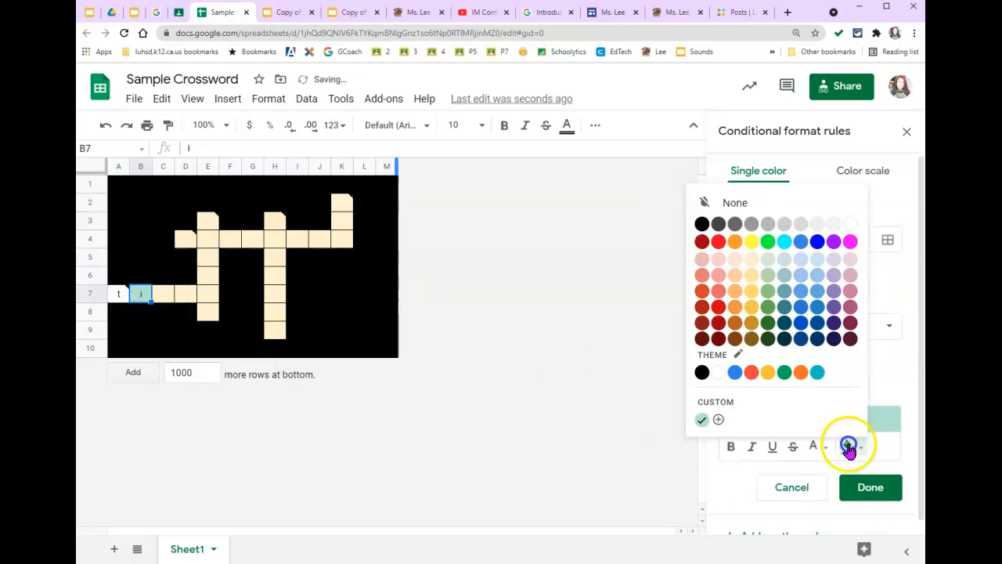
{"action": "left_click", "coordinate": [870, 487]}
- Give A7 a green rule for text containing "t" and a light yellow rule otherwise, and clear its letter
{"action": "left_click", "coordinate": [118, 294]}
{"action": "left_click", "coordinate": [773, 174]}
{"action": "left_click", "coordinate": [752, 233]}
{"action": "left_click", "coordinate": [756, 326]}
{"action": "left_click", "coordinate": [749, 260]}
{"action": "key", "text": "Delete"}
{"action": "left_click", "coordinate": [326, 306]}
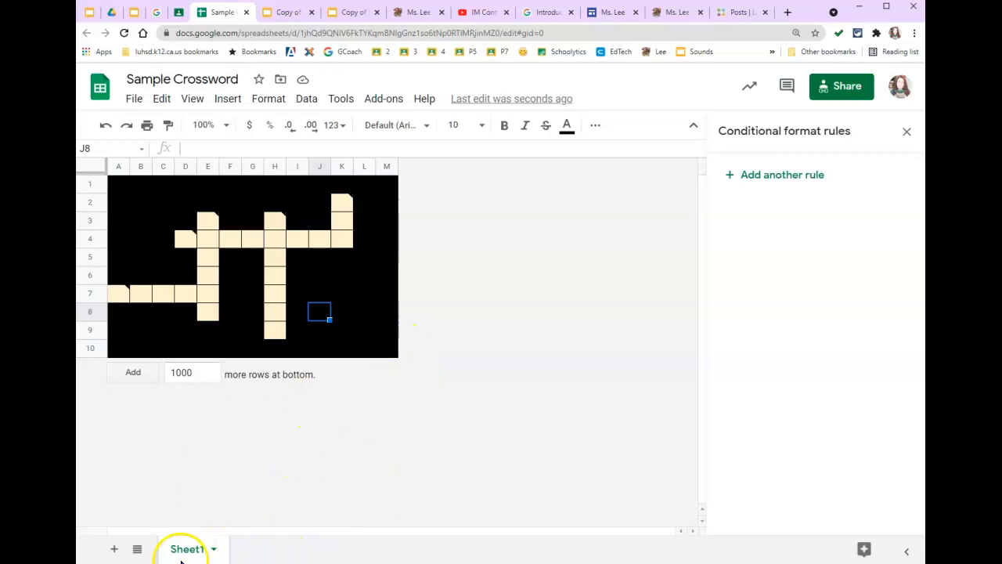
- Add a new sheet and enter the heading "Word Bank" in A1
{"action": "left_click", "coordinate": [112, 553]}
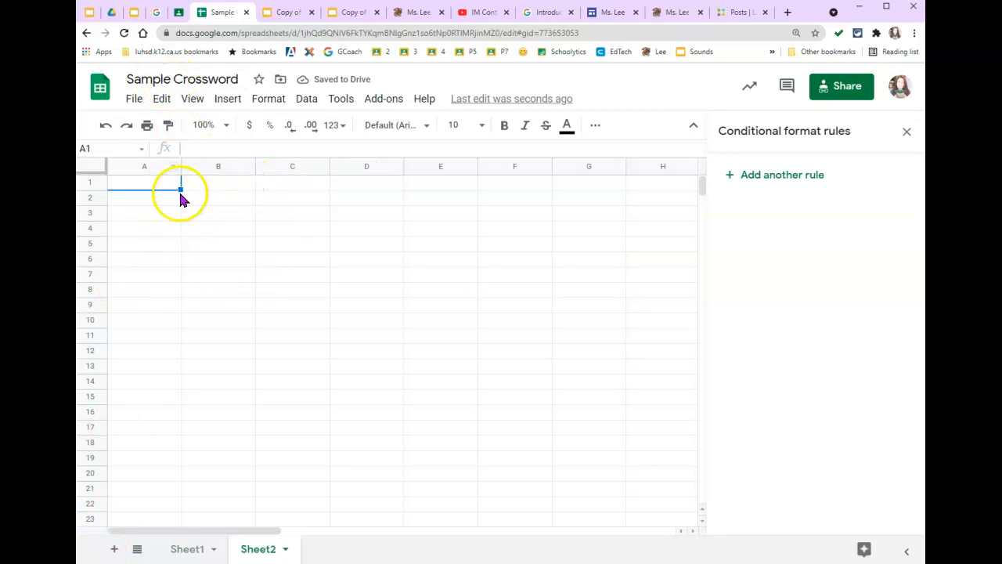
{"action": "left_click", "coordinate": [161, 180]}
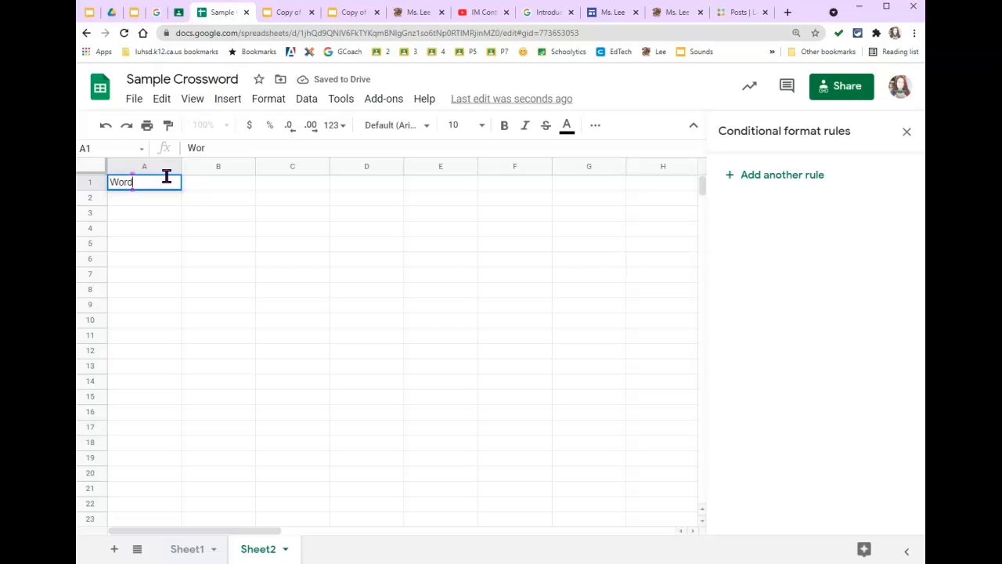
{"action": "key", "text": "Return"}
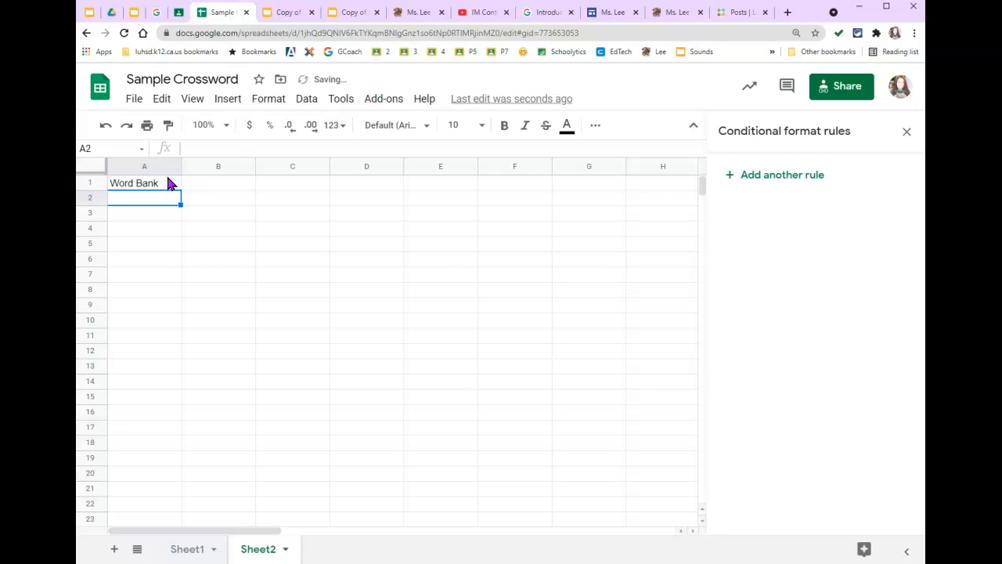
- List the crossword answers in A2:A6, one per row: the last name, madera, the first name, lemoore and tiger
{"action": "type", "text": "lee"}
{"action": "key", "text": "Return"}
{"action": "type", "text": "a"}
{"action": "key", "text": "BackSpace"}
{"action": "type", "text": "madera"}
{"action": "key", "text": "Return"}
{"action": "type", "text": "rachelle"}
{"action": "key", "text": "Return"}
{"action": "type", "text": "lemoore"}
{"action": "key", "text": "Return"}
{"action": "type", "text": "tiger"}
{"action": "left_click", "coordinate": [170, 319]}
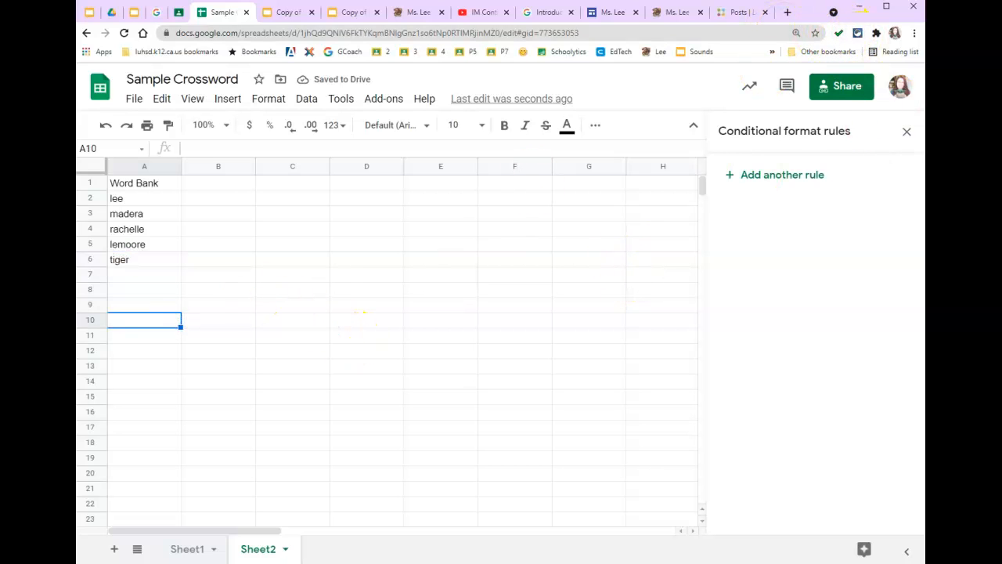
- Enable the Nimbus Screenshot extension and open its capture options
{"action": "left_click", "coordinate": [861, 35]}
{"action": "left_click", "coordinate": [739, 207]}
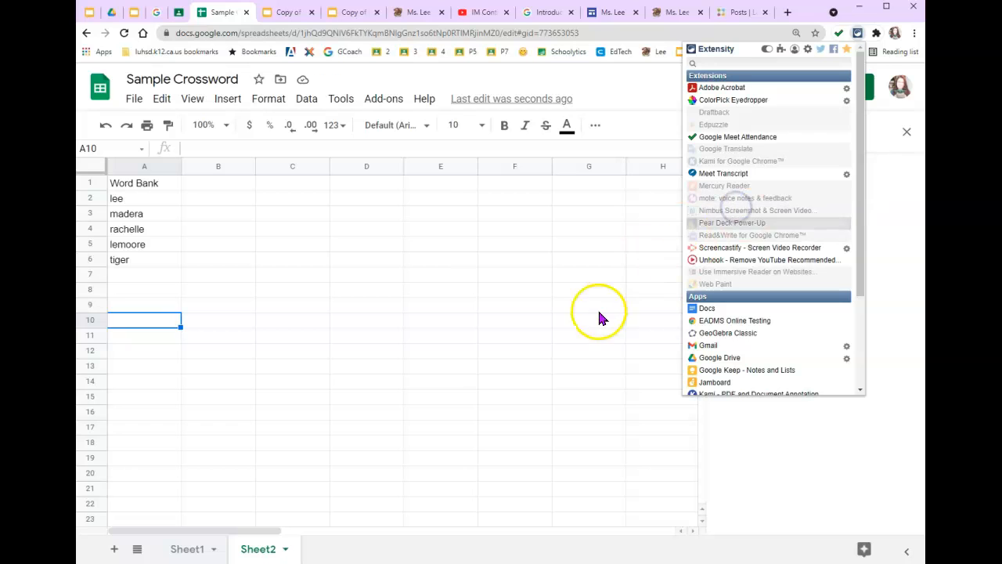
{"action": "left_click", "coordinate": [714, 211]}
{"action": "left_click", "coordinate": [878, 34]}
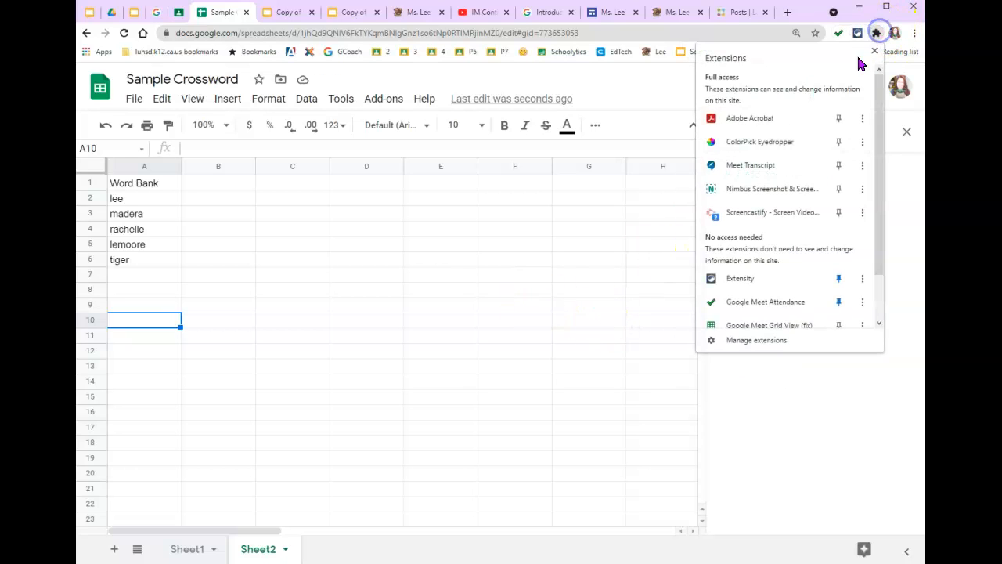
{"action": "left_click", "coordinate": [763, 191]}
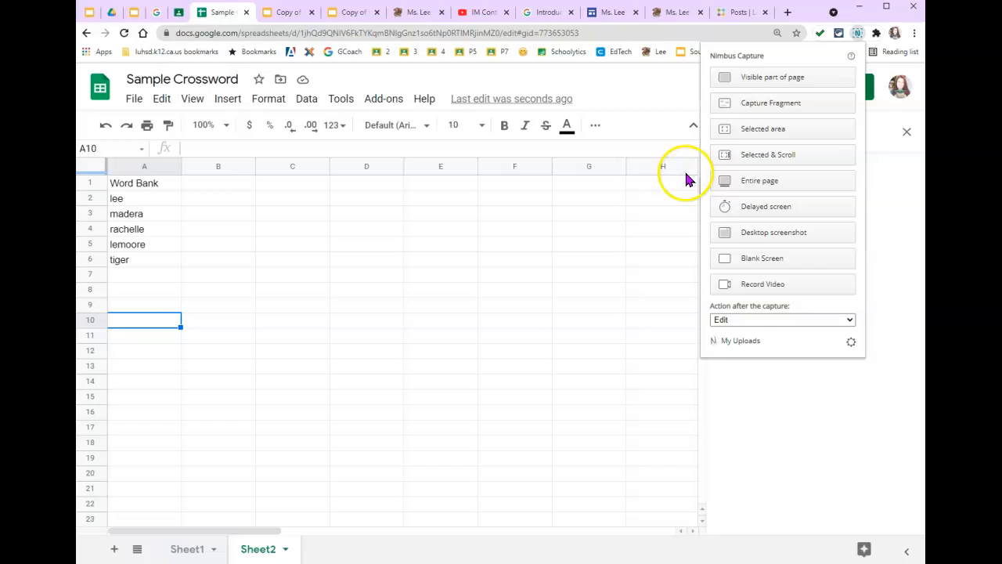
- Capture the word bank area A1:A6 as a selected-area screenshot and save it as asdf.png
{"action": "left_click", "coordinate": [739, 129]}
{"action": "left_click_drag", "start_coordinate": [105, 173], "coordinate": [183, 271]}
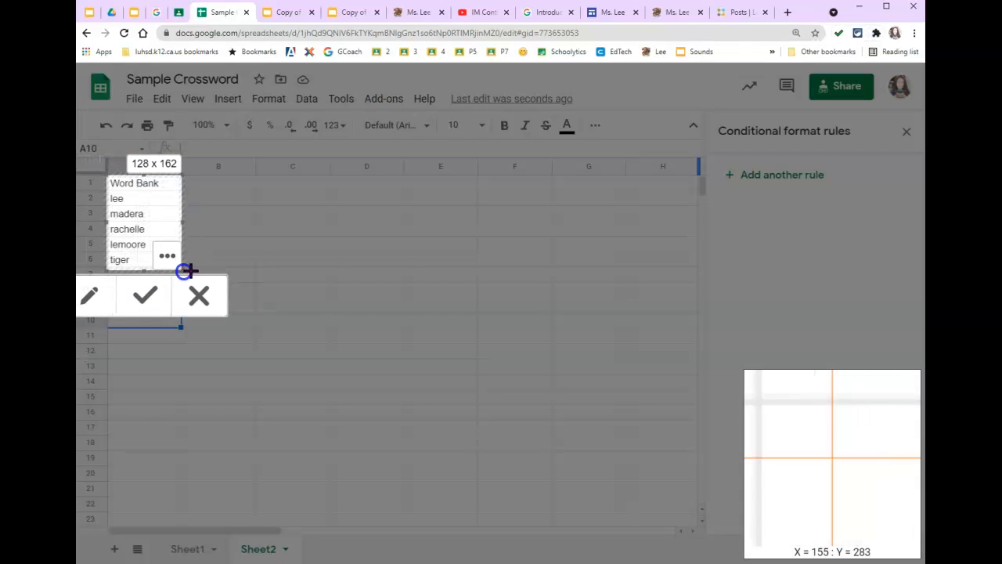
{"action": "left_click", "coordinate": [135, 296]}
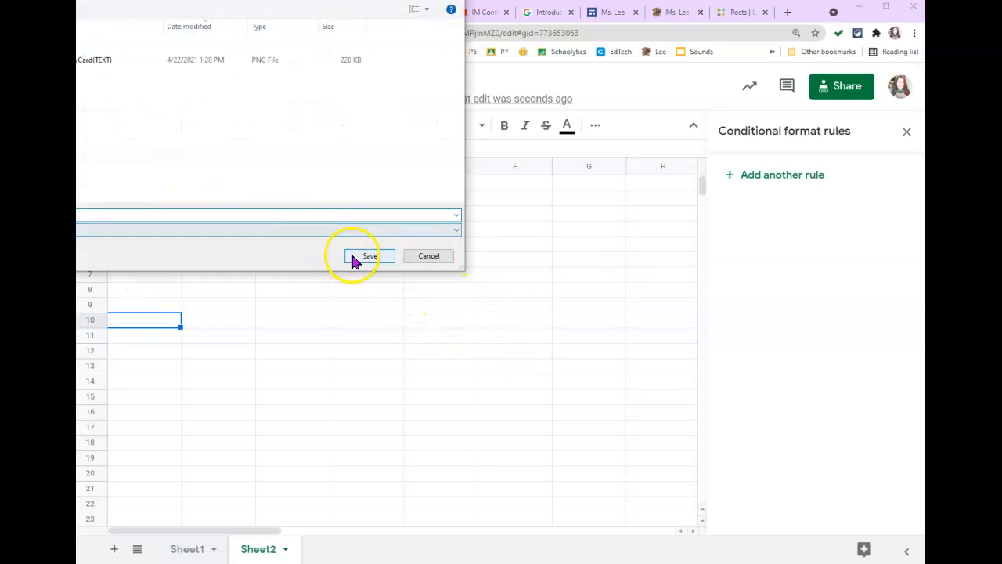
{"action": "left_click", "coordinate": [359, 259]}
- Insert the saved asdf.png word bank screenshot as an image over the cells on Sheet1
{"action": "left_click", "coordinate": [187, 517]}
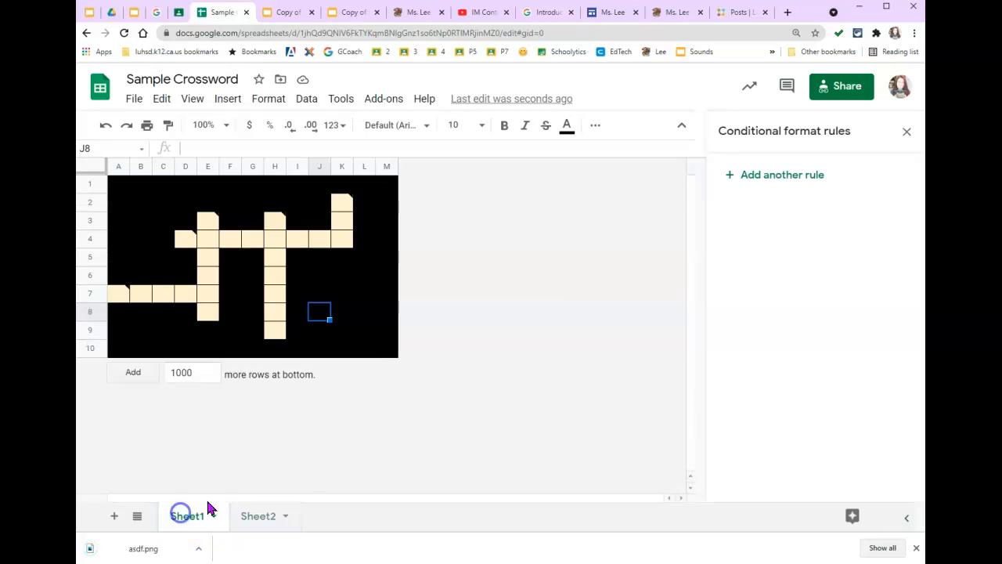
{"action": "left_click", "coordinate": [320, 295]}
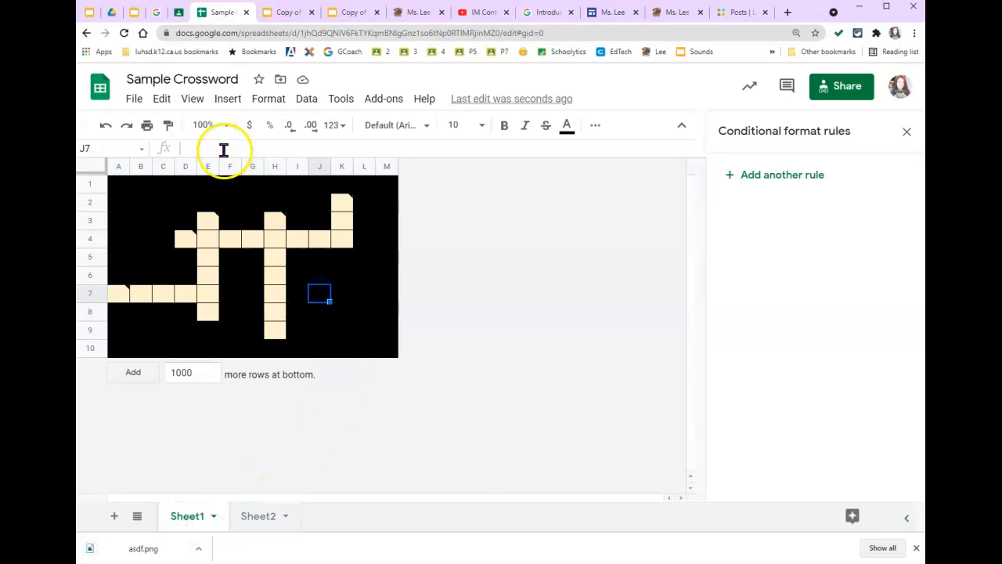
{"action": "left_click", "coordinate": [320, 257]}
{"action": "left_click", "coordinate": [227, 100]}
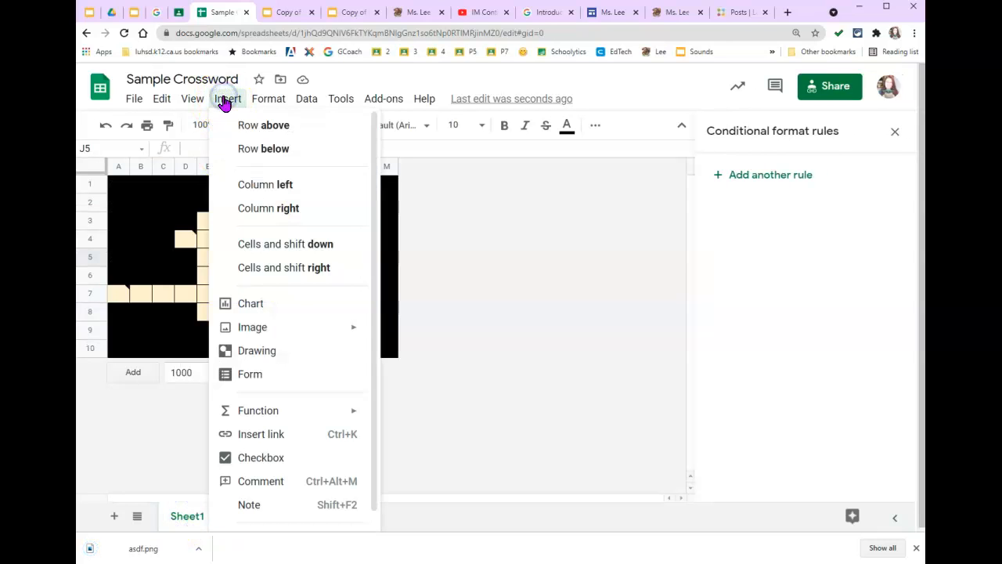
{"action": "mouse_move", "coordinate": [270, 332]}
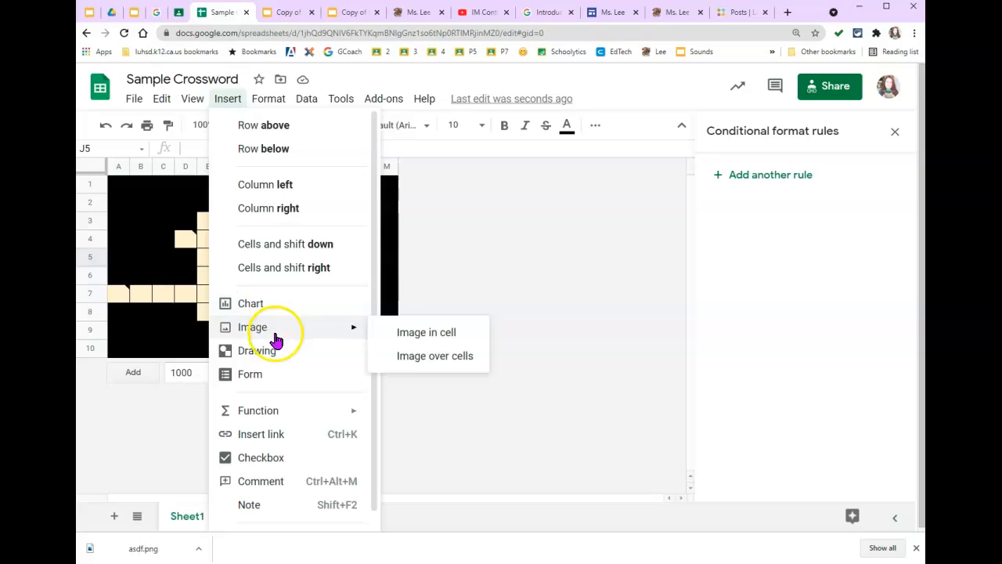
{"action": "left_click", "coordinate": [451, 358]}
{"action": "left_click_drag", "start_coordinate": [129, 548], "coordinate": [564, 355]}
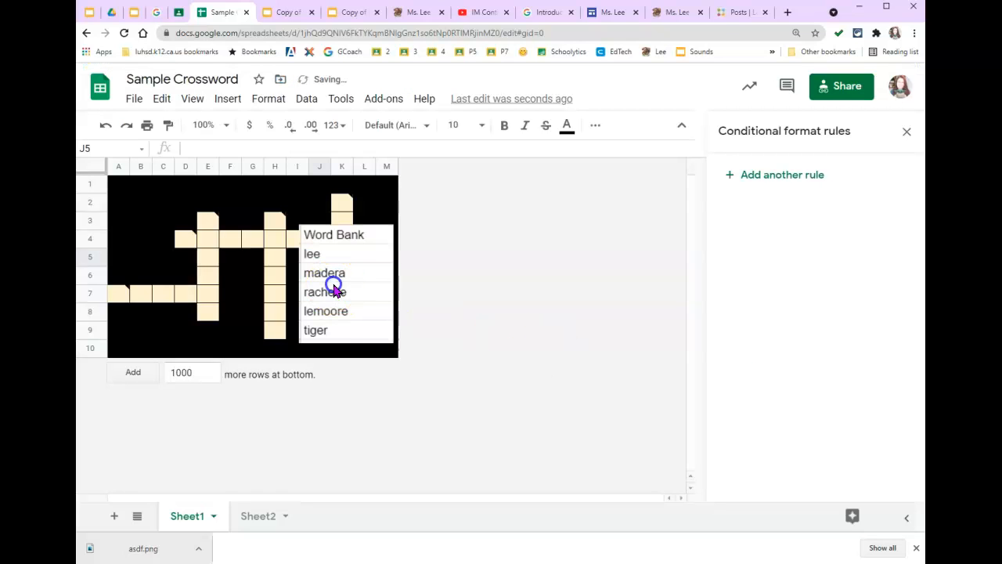
- Shift the word bank image to the right edge of the black crossword grid and insert one row above row 10
{"action": "left_click_drag", "start_coordinate": [335, 290], "coordinate": [351, 306]}
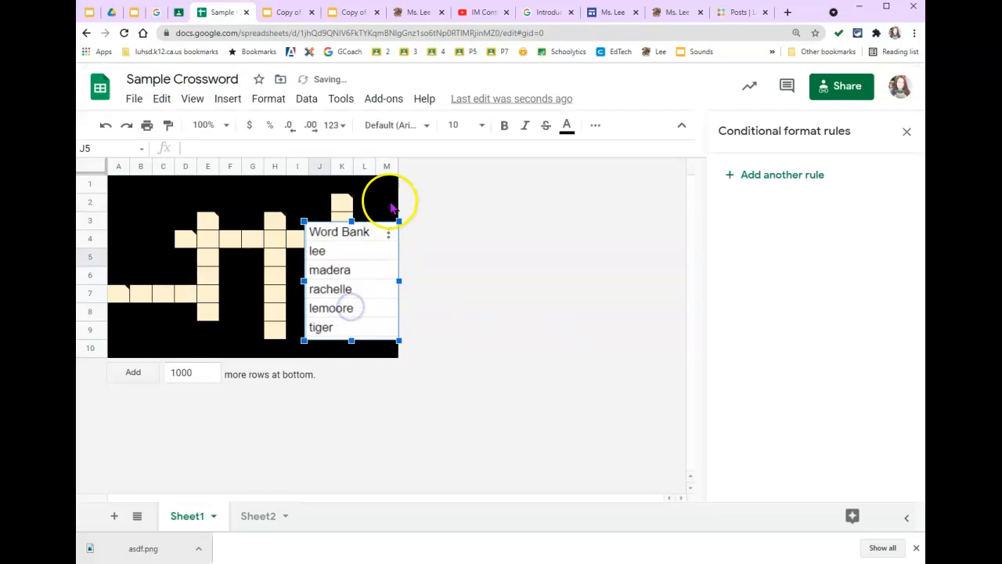
{"action": "left_click", "coordinate": [393, 208]}
{"action": "right_click", "coordinate": [89, 350]}
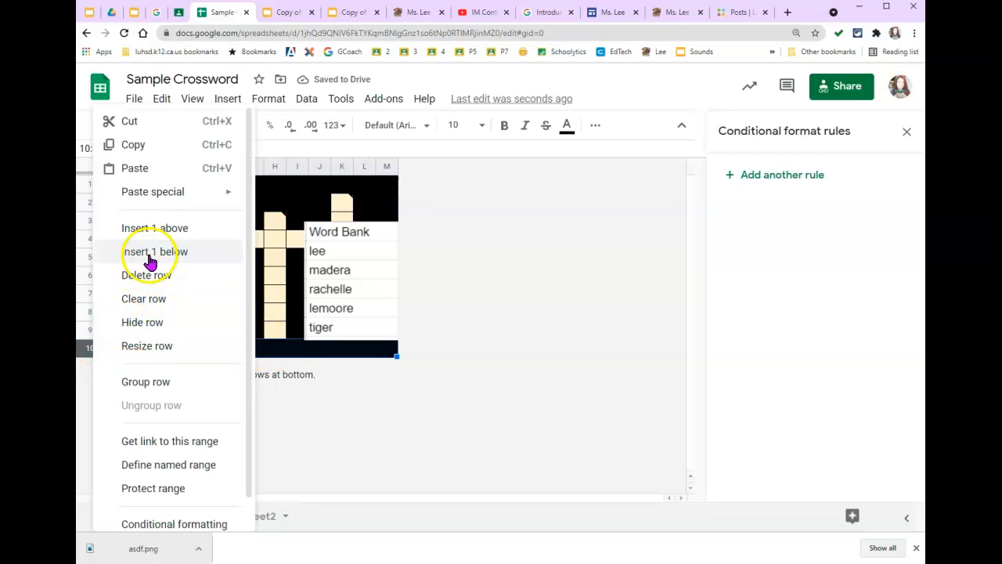
{"action": "left_click", "coordinate": [156, 229]}
- Move the word bank image into the black area below the row 4 answer, spanning rows 5 to 11, and close the conditional format rules
{"action": "left_click_drag", "start_coordinate": [339, 313], "coordinate": [331, 329]}
{"action": "left_click", "coordinate": [331, 278]}
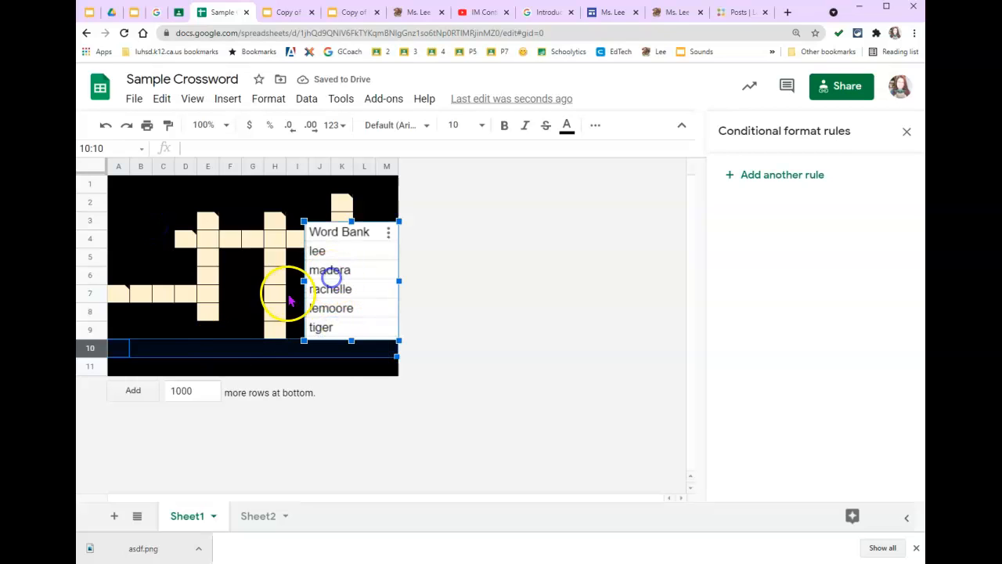
{"action": "left_click_drag", "start_coordinate": [324, 274], "coordinate": [435, 312]}
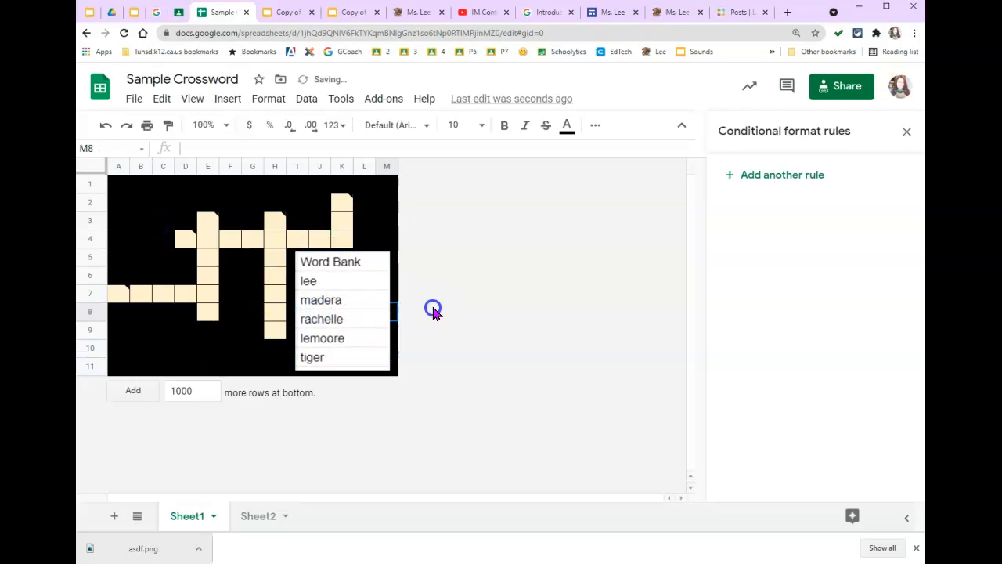
{"action": "left_click", "coordinate": [907, 134]}
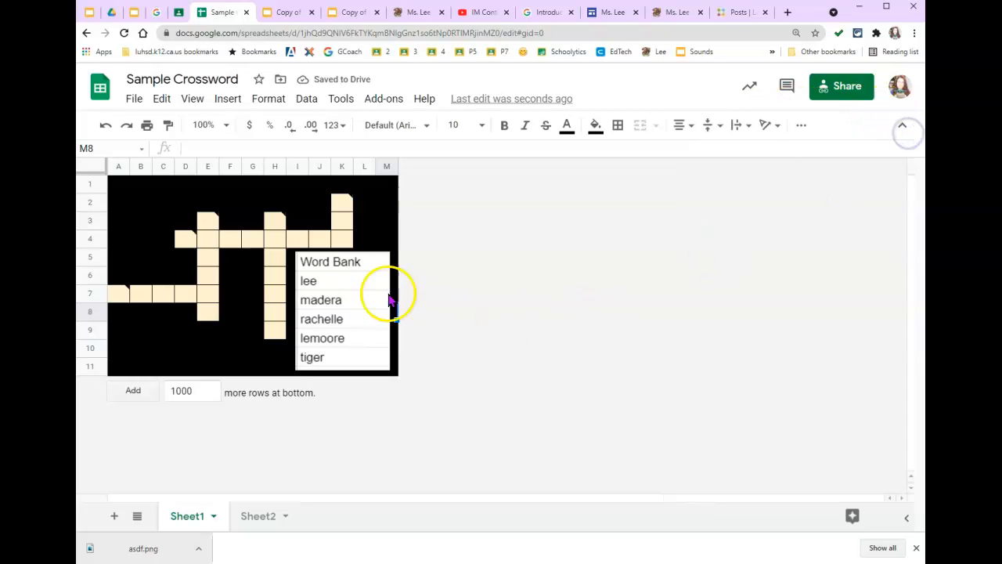